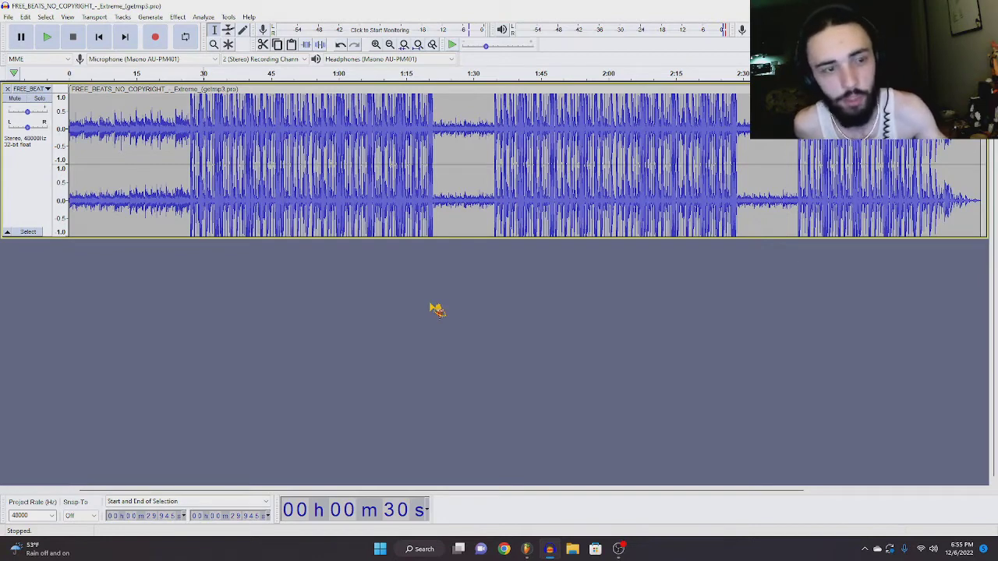
click(157, 128)
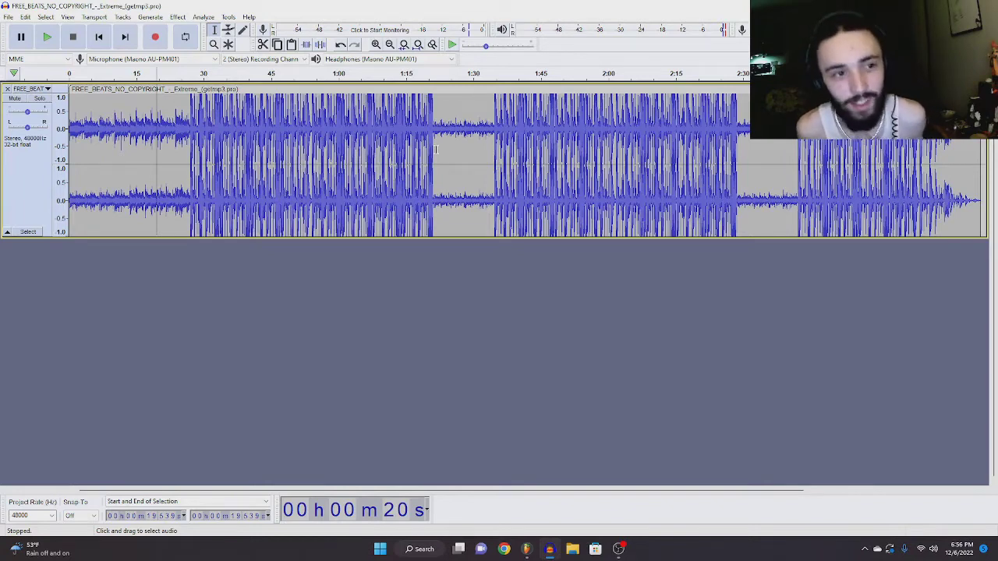
click(155, 130)
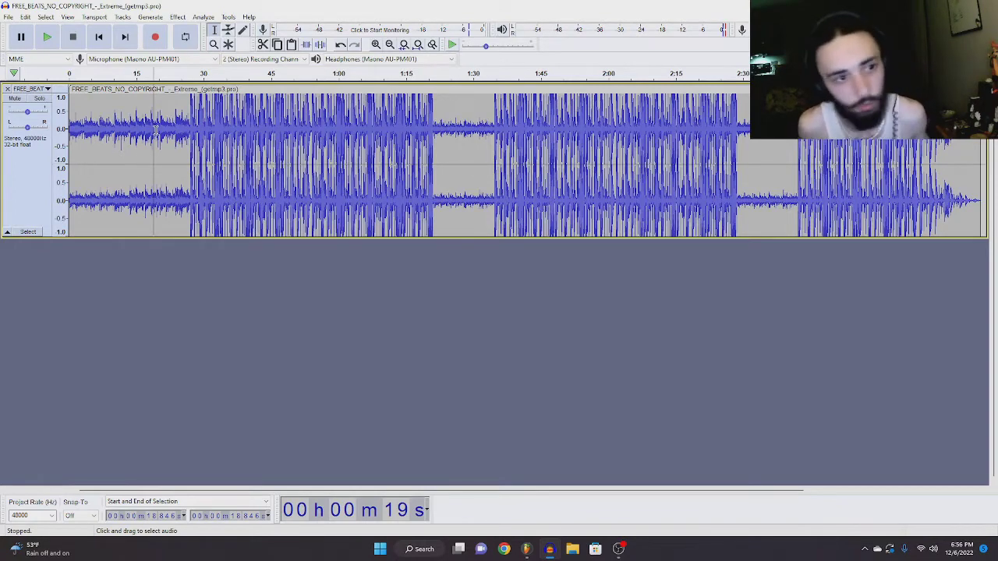
click(147, 133)
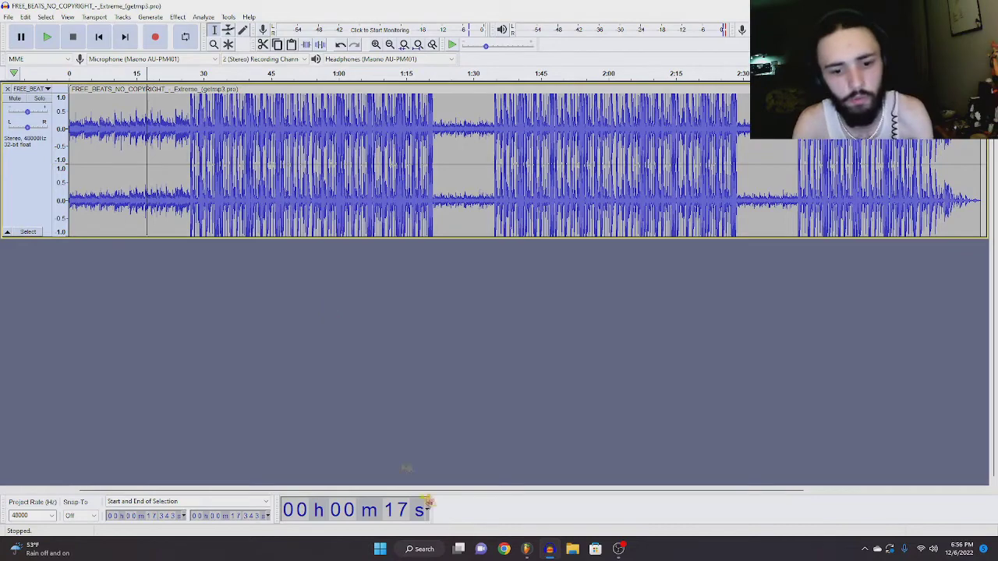
click(526, 549)
right_click(316, 126)
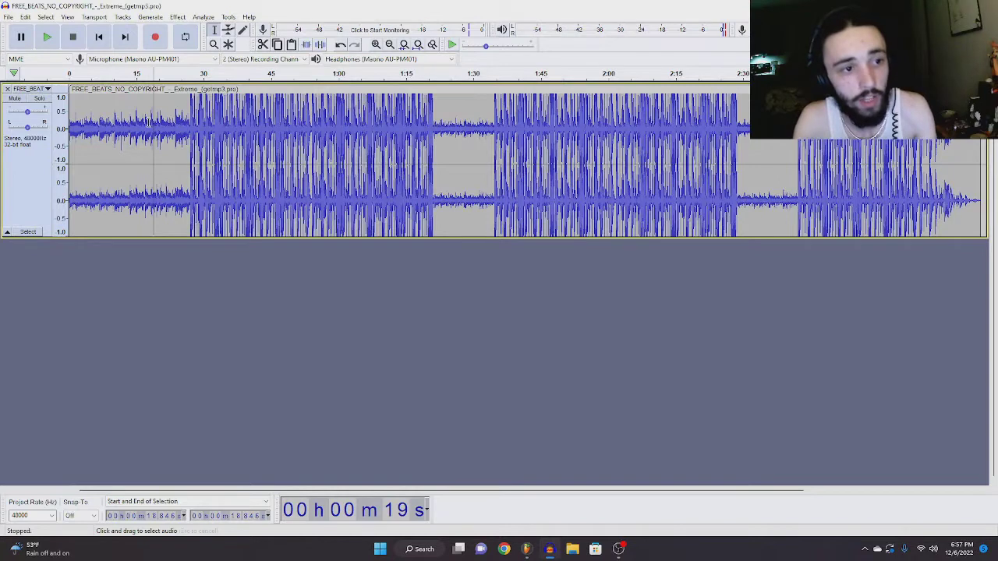
click(149, 118)
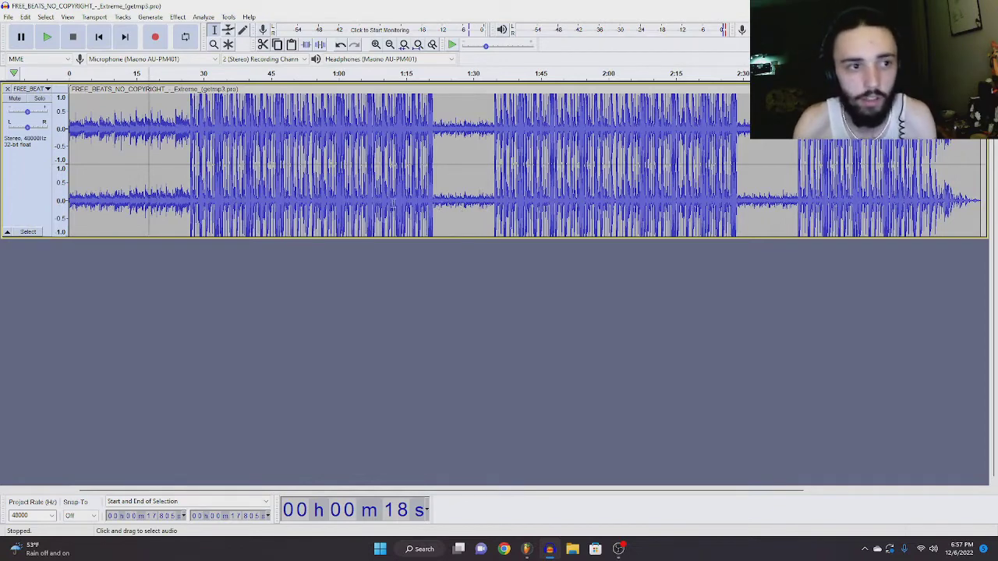
Step: Record a vocal take over the beat on a new track, from about 18 seconds to about 1:10
click(150, 123)
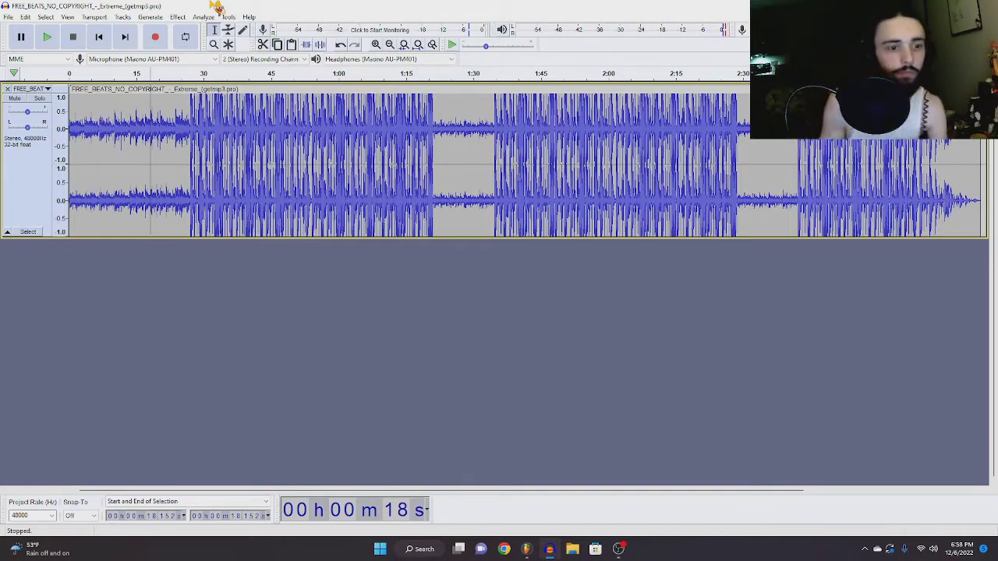
key(r)
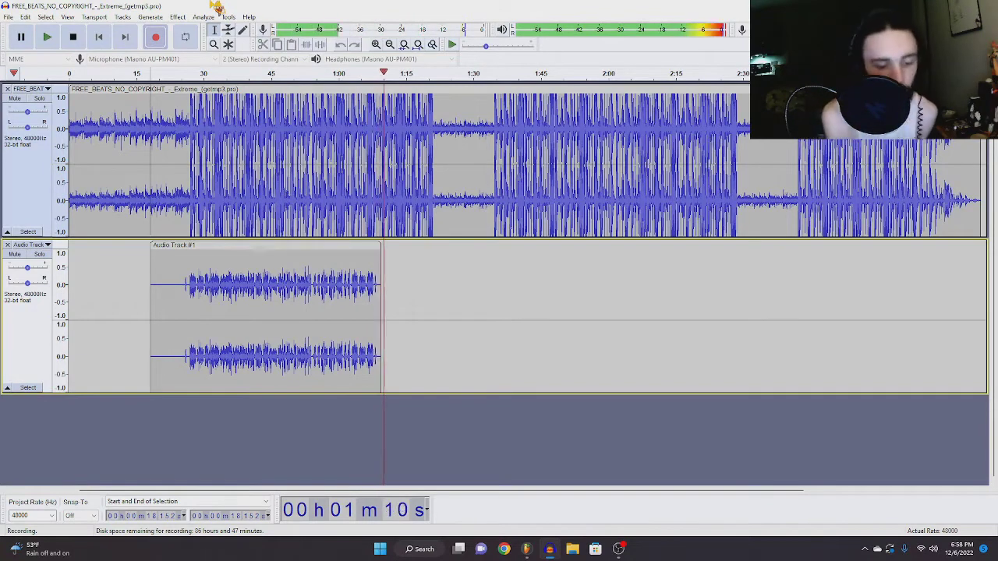
key(space)
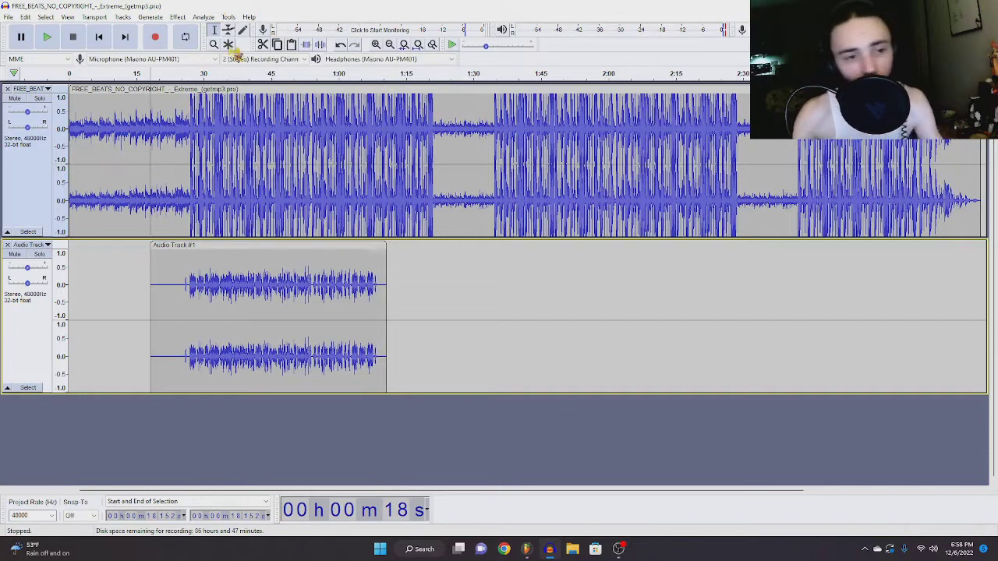
Step: Split the recorded vocal clip in the pause between the two sections, at about 54.2 seconds
click(312, 285)
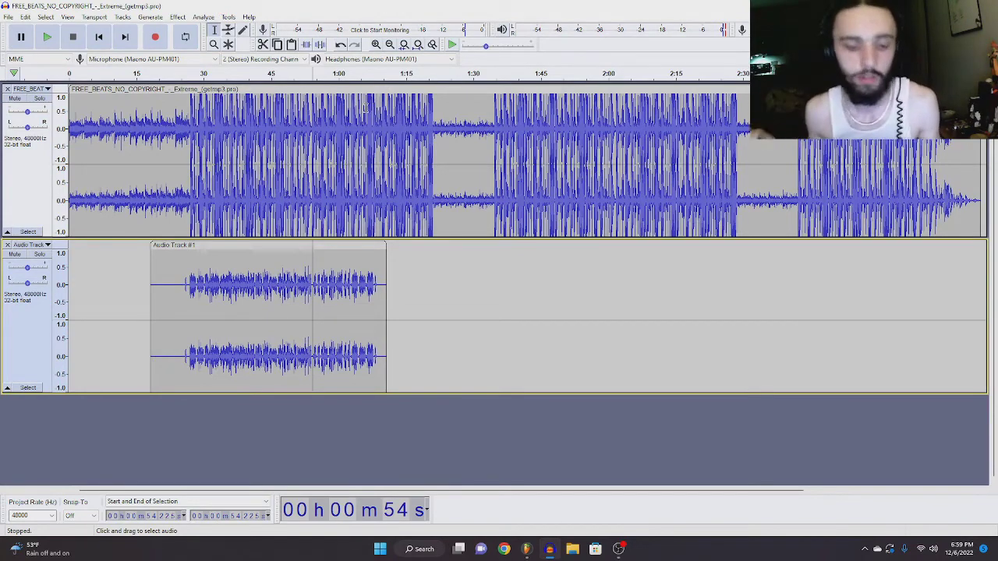
click(376, 44)
click(376, 45)
click(376, 44)
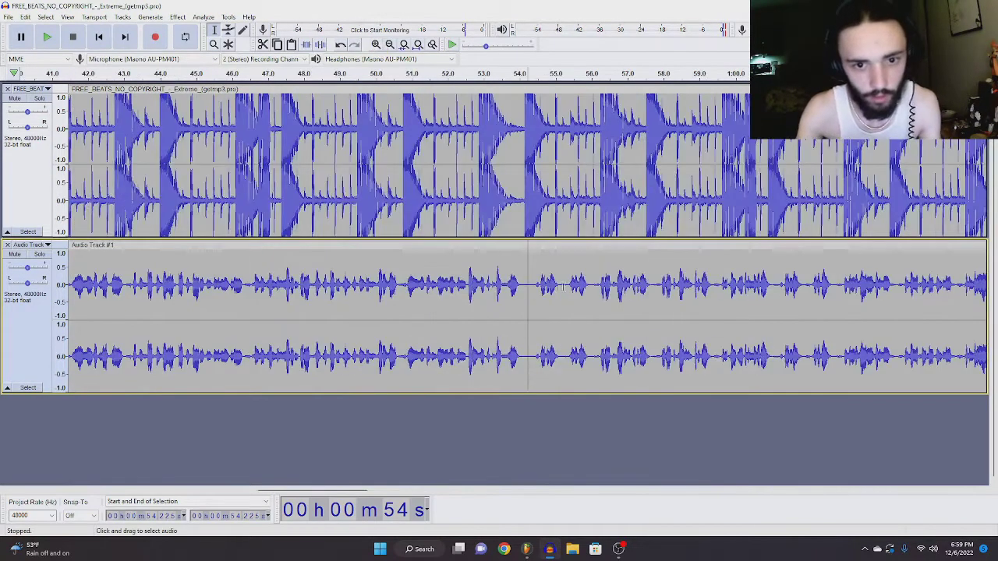
click(523, 285)
click(529, 286)
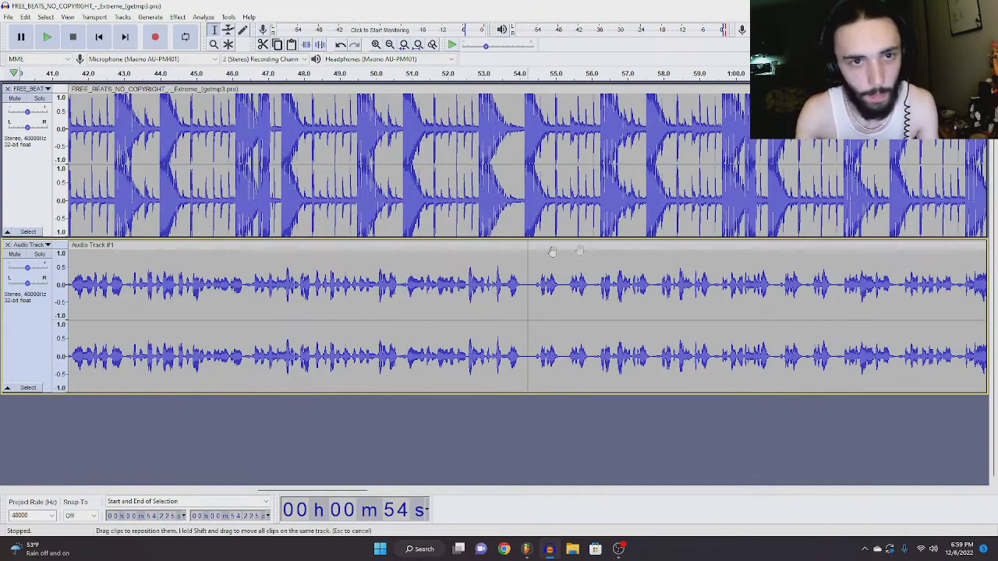
click(418, 45)
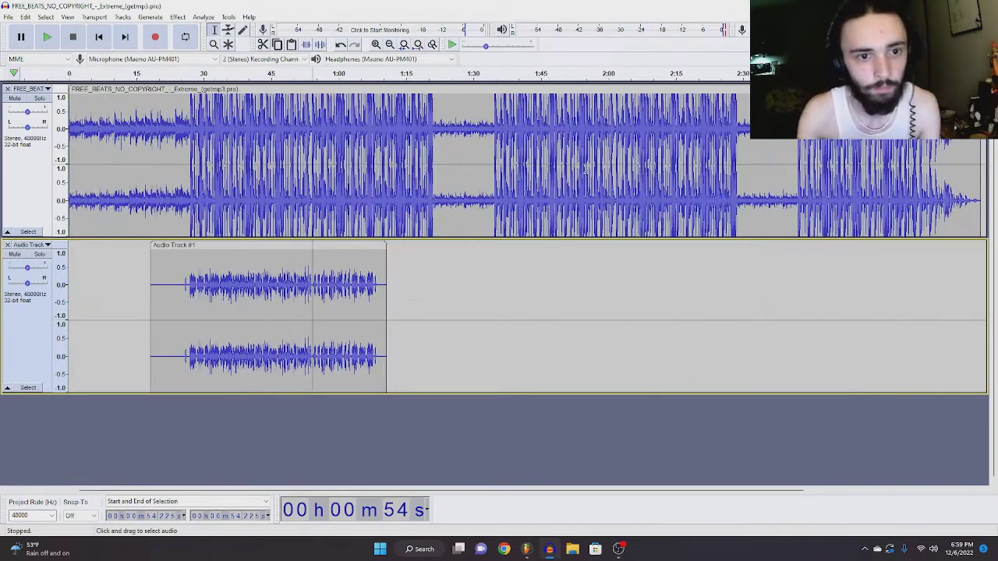
key(ctrl+i)
Step: Duplicate the second part of the split vocal clip onto its own new track
click(291, 285)
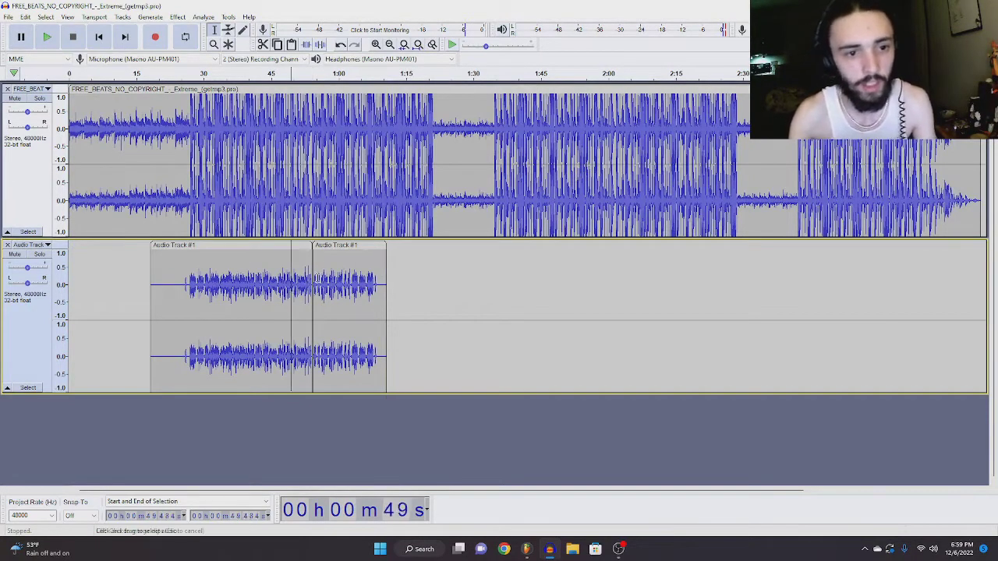
double_click(329, 286)
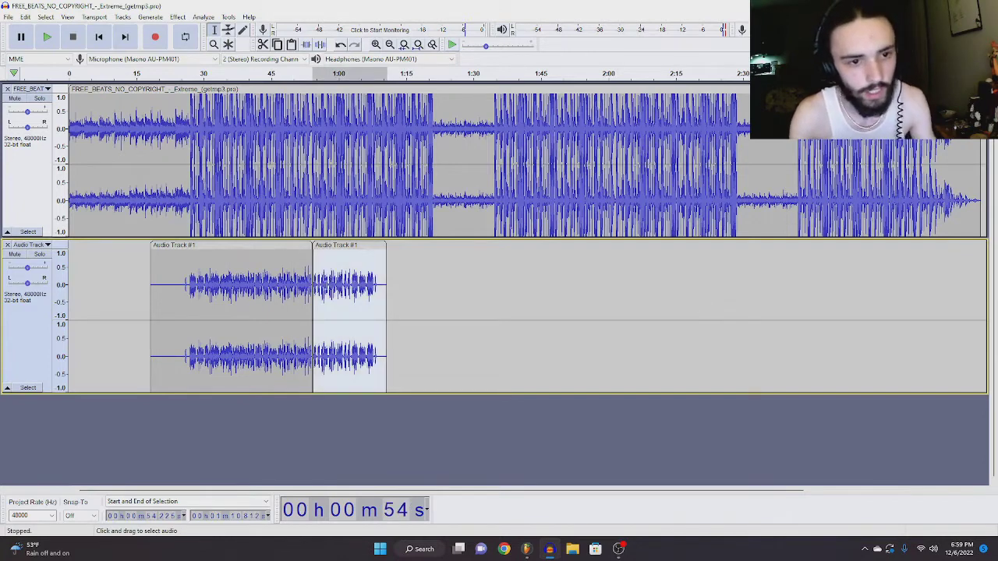
click(272, 287)
double_click(334, 287)
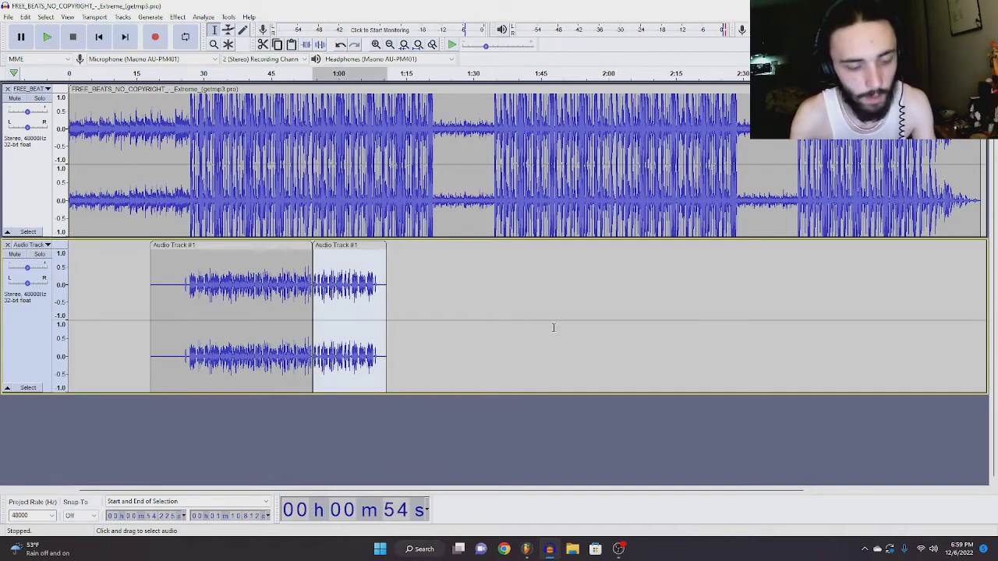
key(ctrl+d)
scroll(327, 396, down, 2)
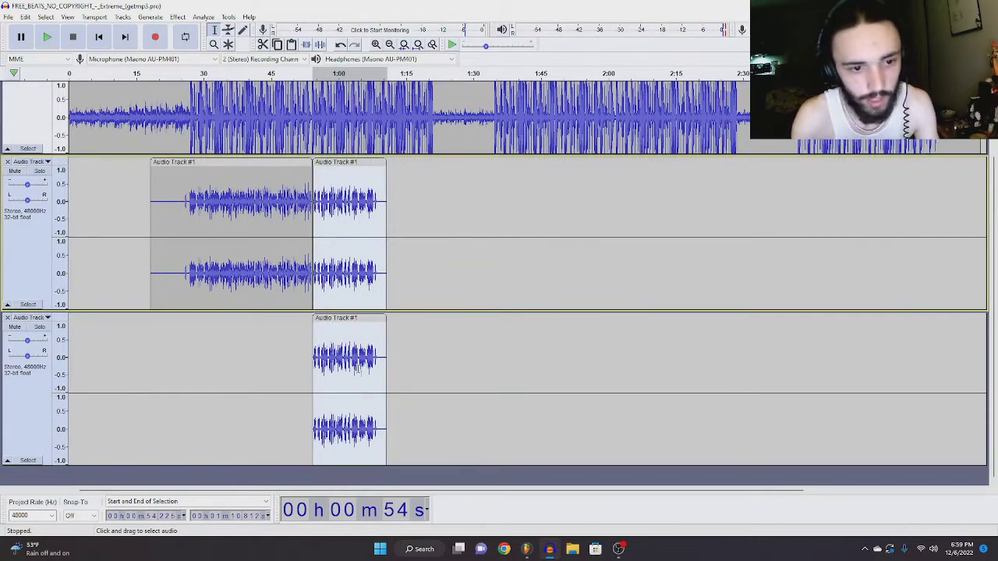
Step: Delete the original second vocal part from the first vocal track, keeping its duplicate on the track below
click(261, 211)
double_click(353, 197)
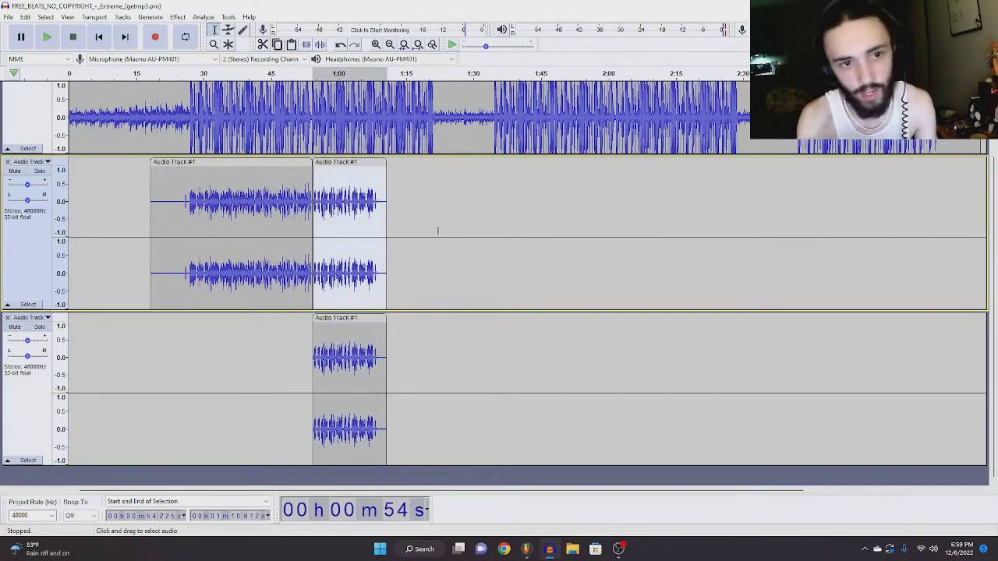
key(Delete)
click(281, 266)
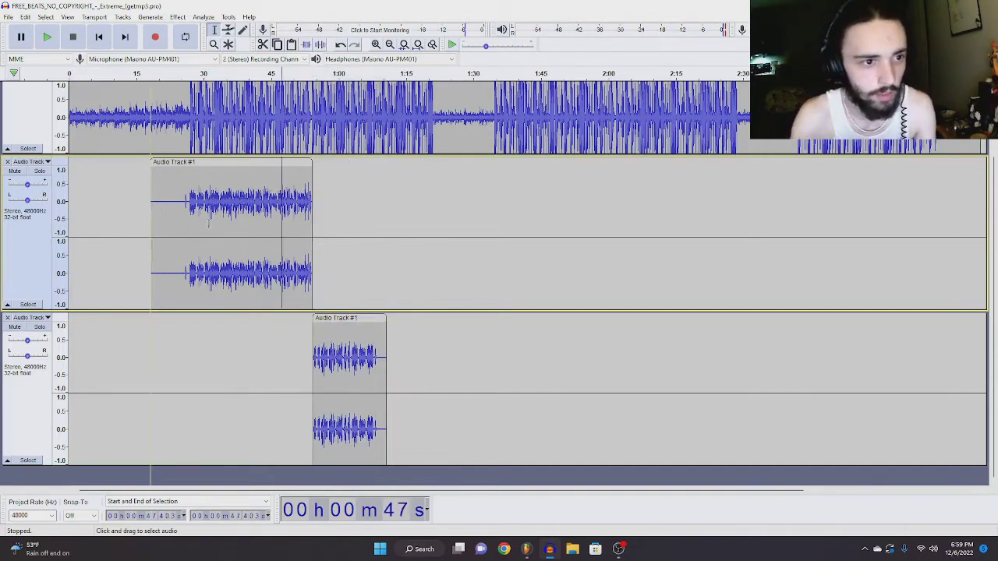
Step: Capture a noise profile for Noise Reduction from the silent lead-in of the first vocal clip, about 18.2 to 25.3 seconds
drag(152, 211, 182, 211)
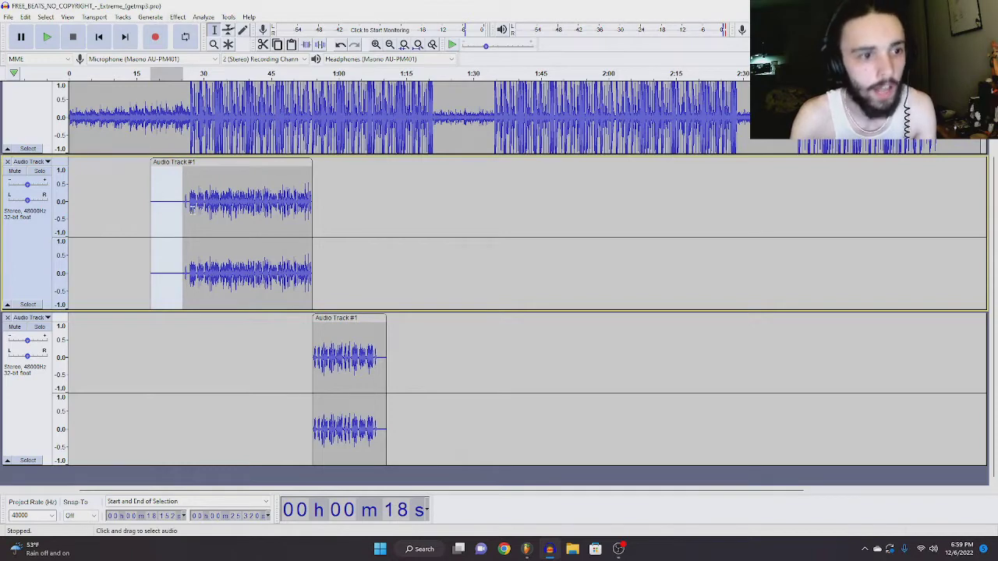
click(178, 17)
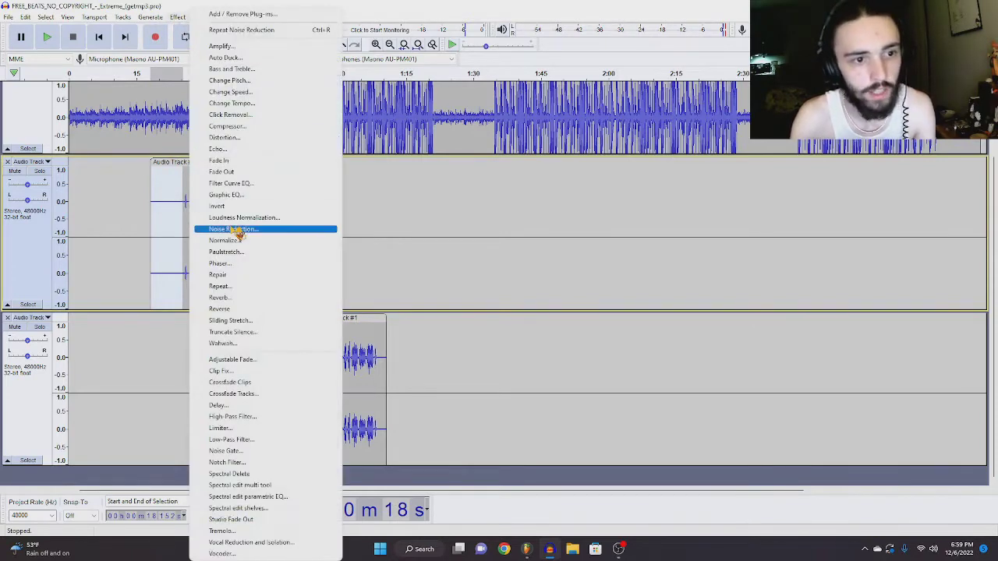
click(312, 229)
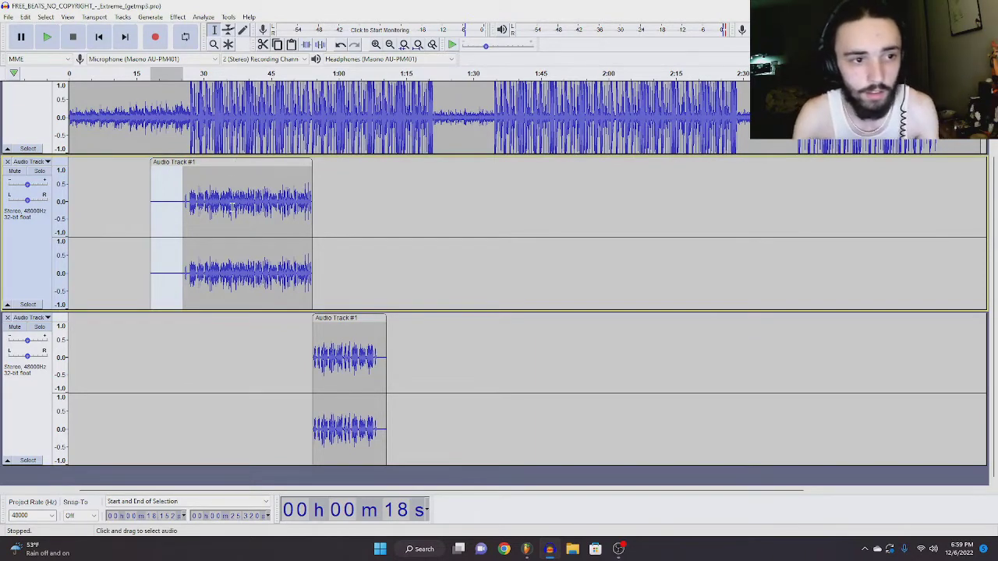
Step: Apply Noise Reduction to the whole first vocal clip with 12 dB reduction, sensitivity 6.00 and 3 smoothing bands
double_click(232, 201)
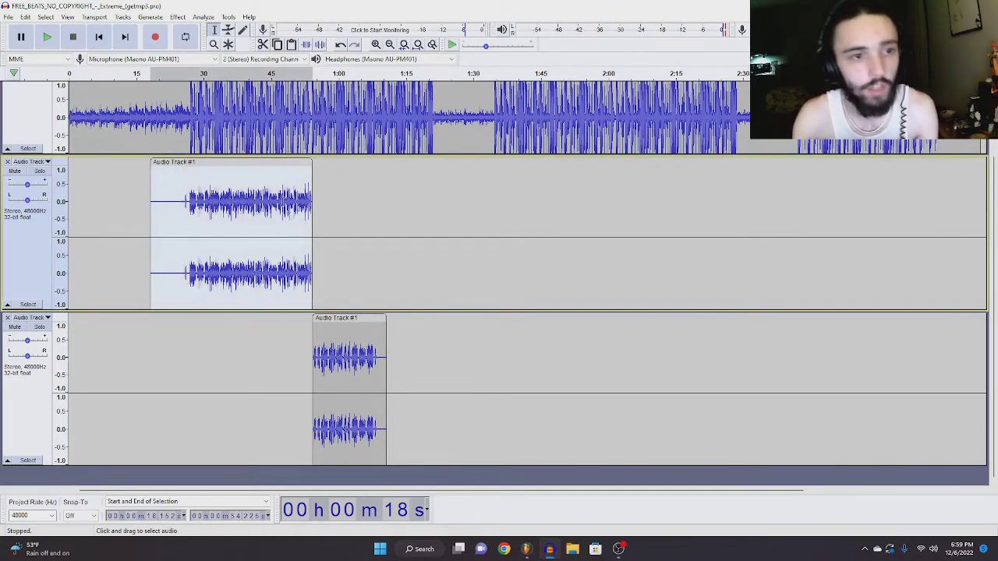
click(179, 17)
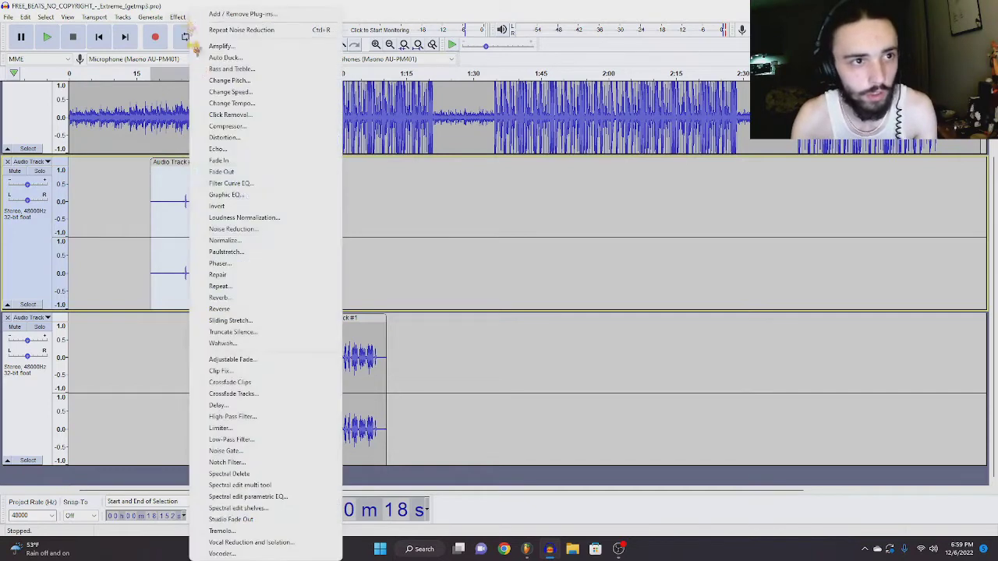
click(281, 230)
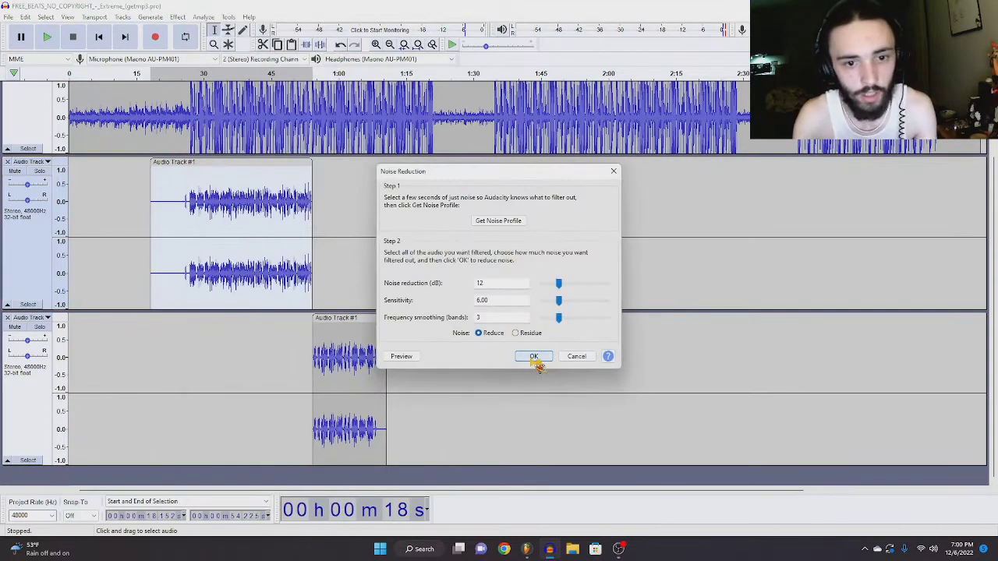
click(534, 357)
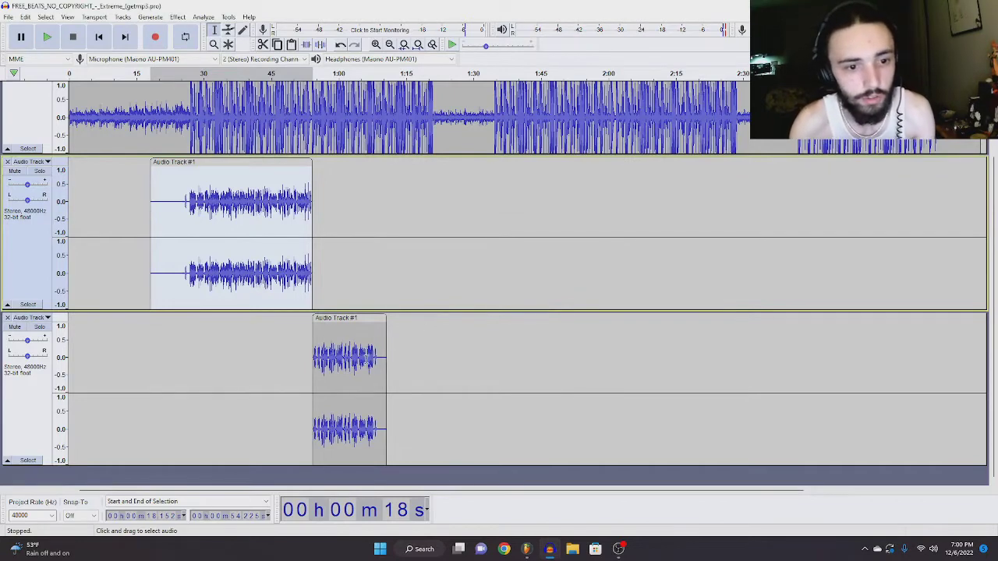
Step: Apply Noise Reduction to the duplicated vocal clip on the lower track with 12 dB, sensitivity 6.00 and 3 smoothing bands
click(348, 318)
click(178, 17)
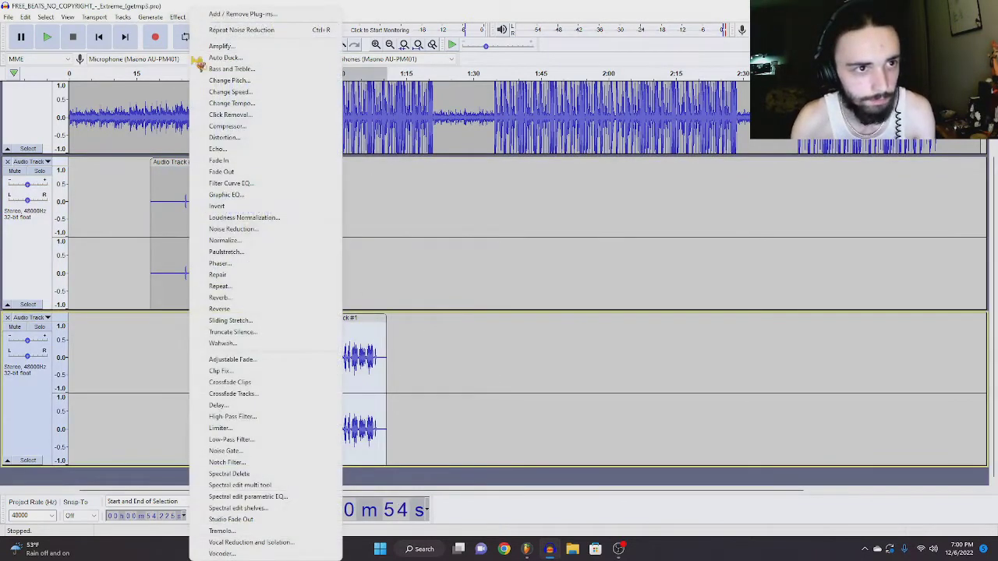
click(234, 228)
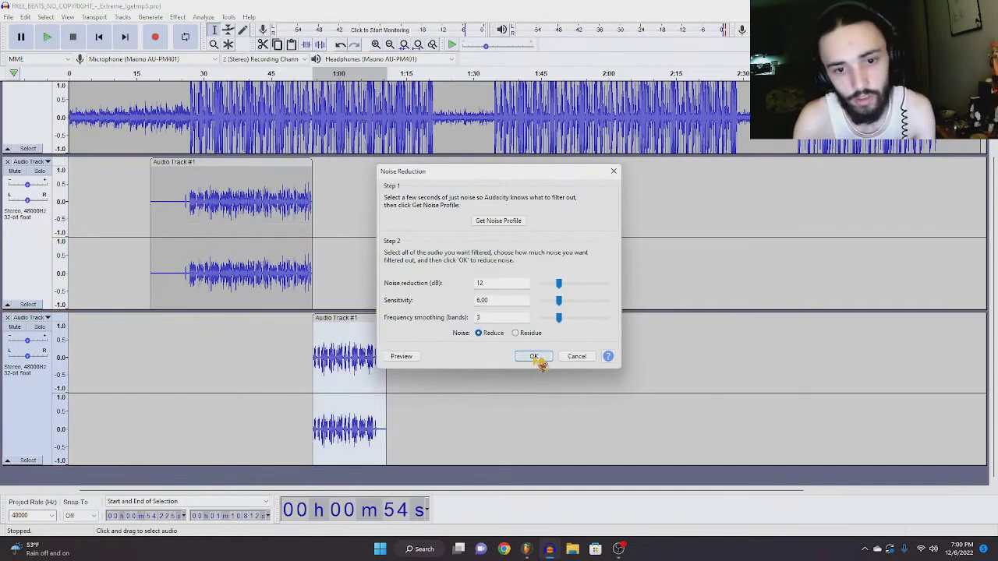
click(533, 357)
Step: Remove the first vocal clip's silent lead-in from about 18.2 to 25.8 seconds, leaving the gap so the vocals keep their timing
drag(151, 206, 180, 209)
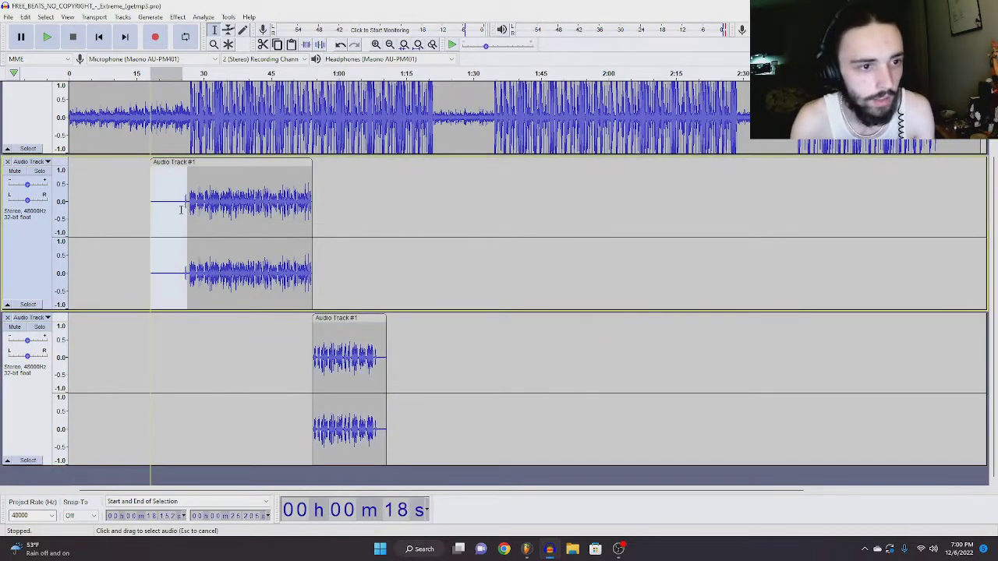
click(377, 44)
click(377, 44)
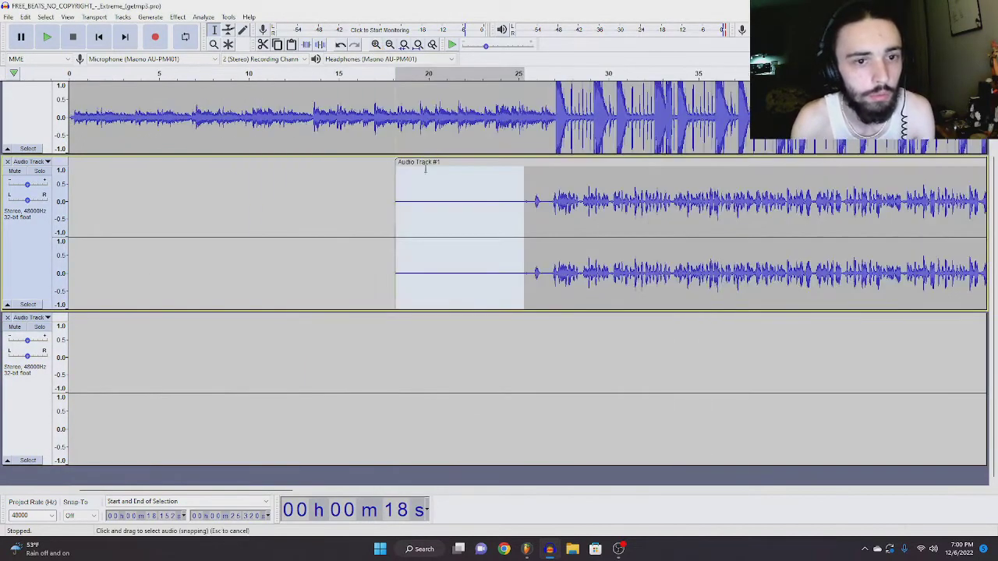
drag(524, 216, 533, 216)
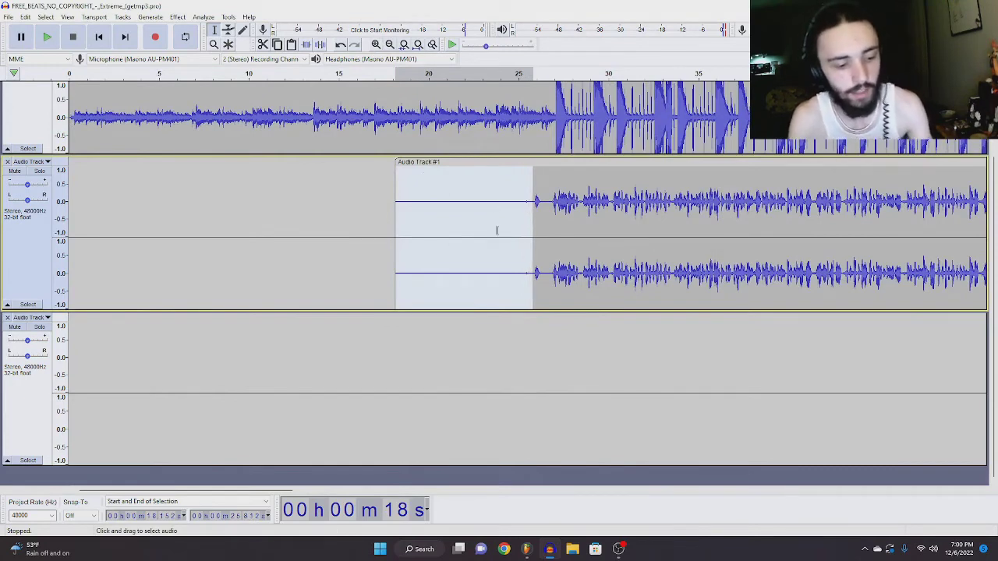
key(ctrl+alt+k)
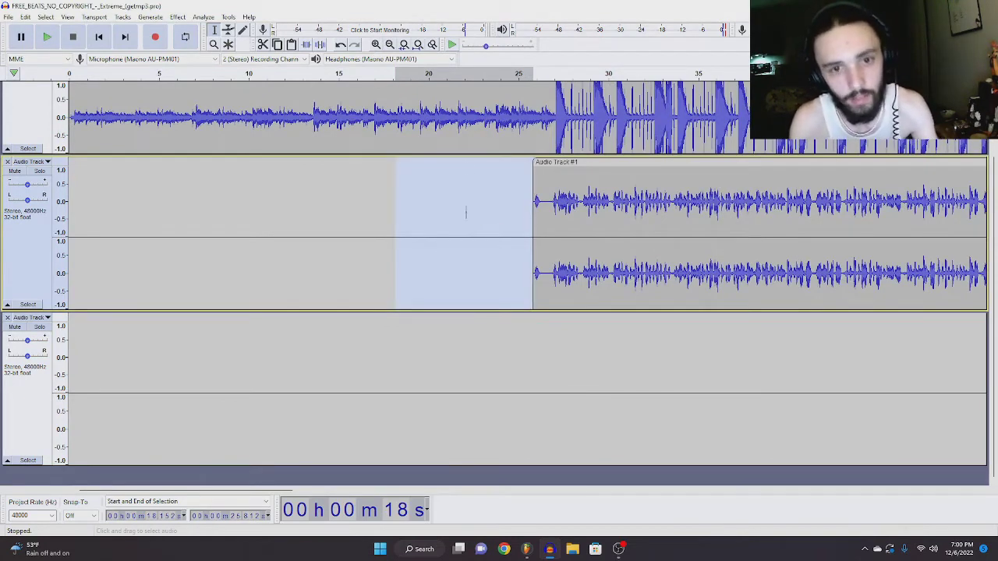
click(479, 218)
Step: Solo the first vocal track so that only it is heard and exported
click(425, 45)
click(213, 210)
click(39, 171)
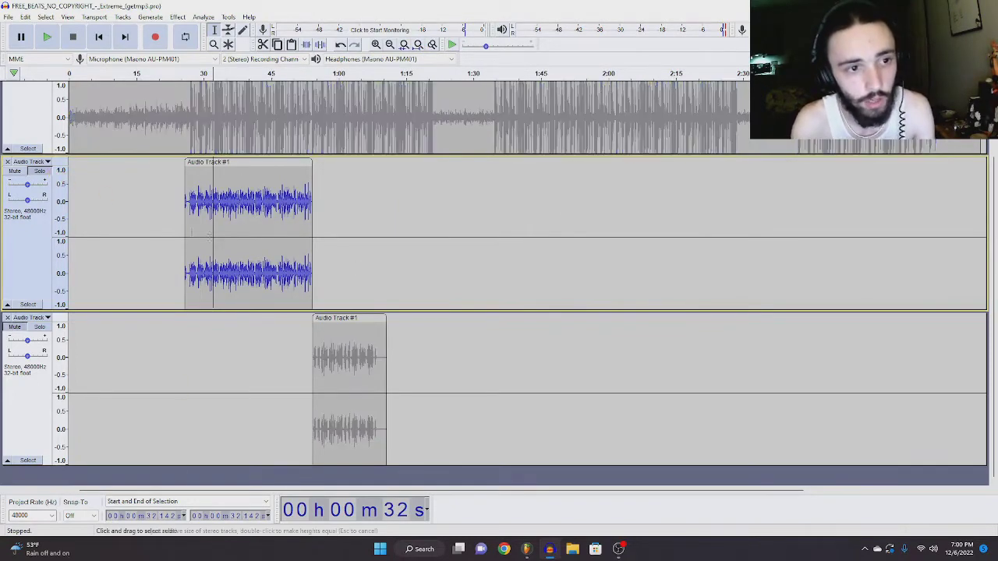
Step: Export the soloed first vocal track to the Desktop as an MP3 named "video verse", keeping the existing metadata tags
click(8, 16)
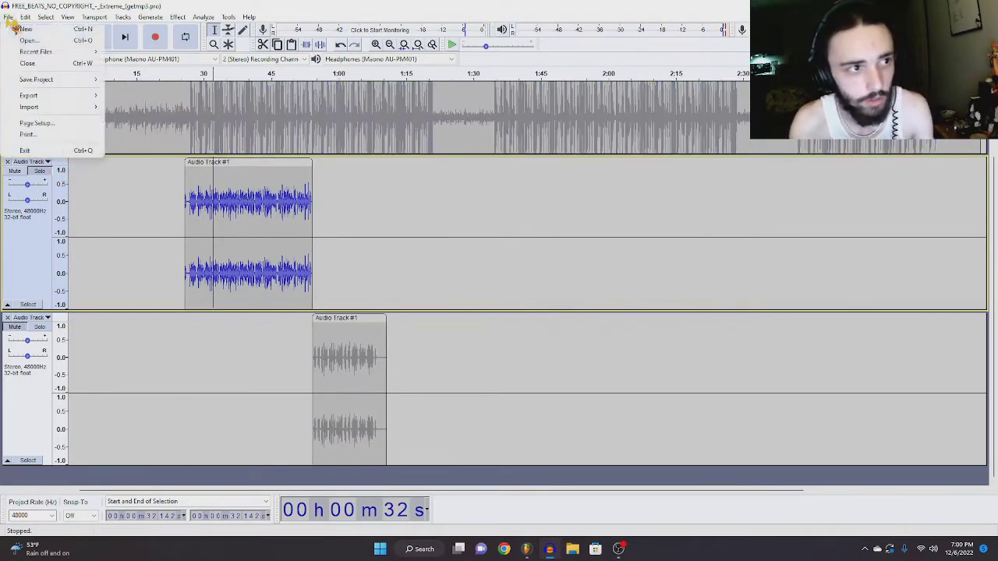
mouse_move(35, 95)
click(152, 96)
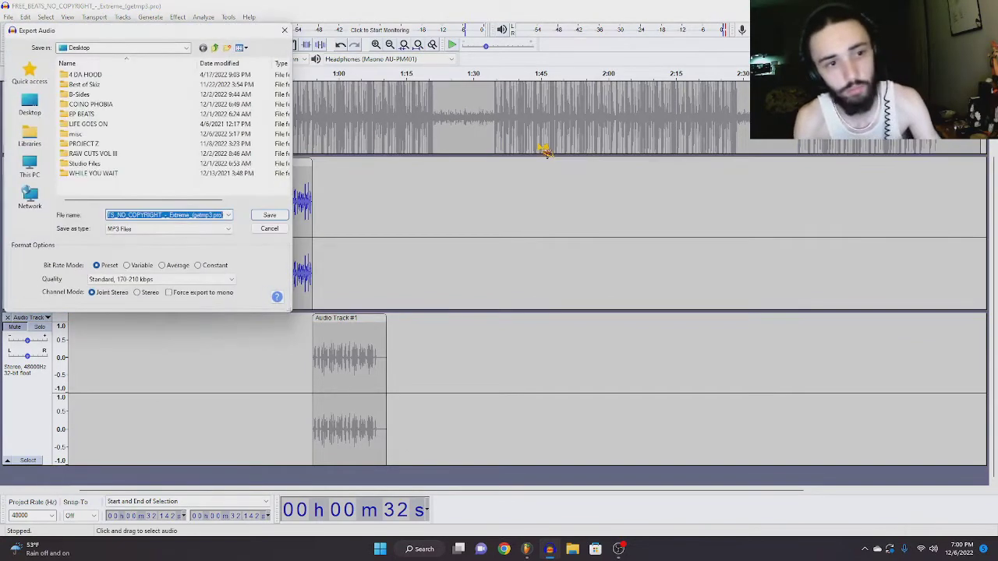
text(vids)
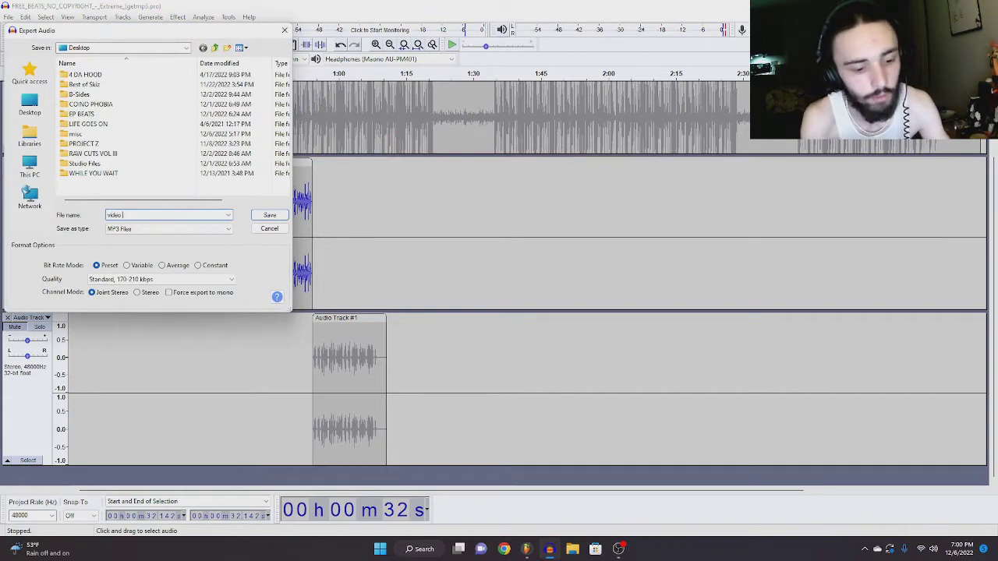
key(Return)
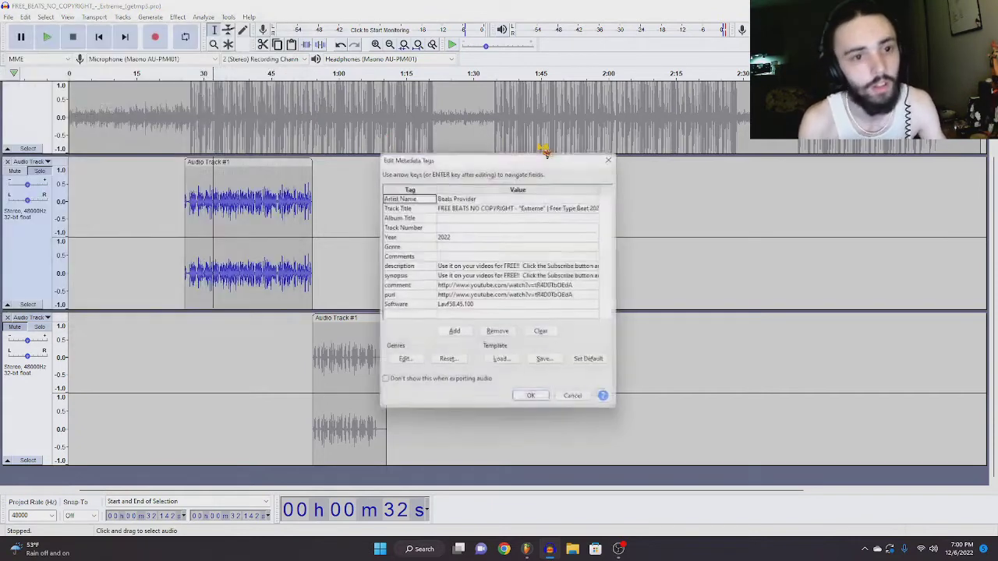
key(Return)
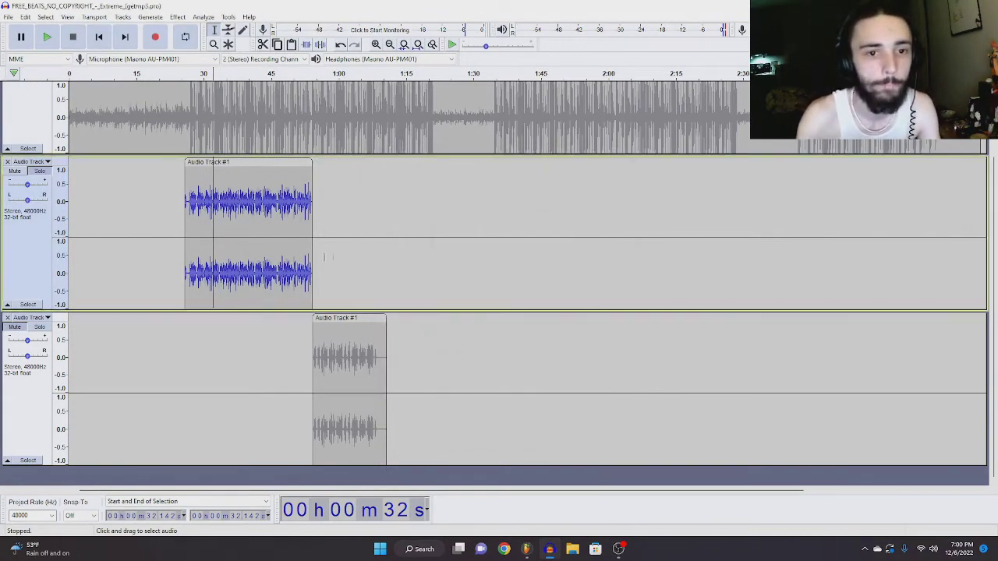
Step: Solo the second vocal track instead and export it to the Desktop as an MP3 named "video hook"
click(44, 328)
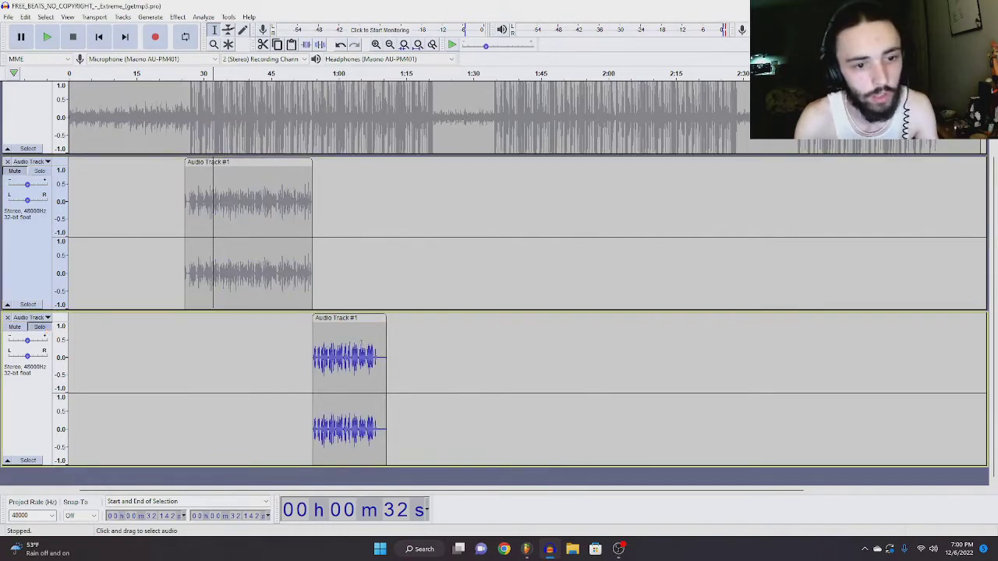
click(8, 16)
mouse_move(35, 96)
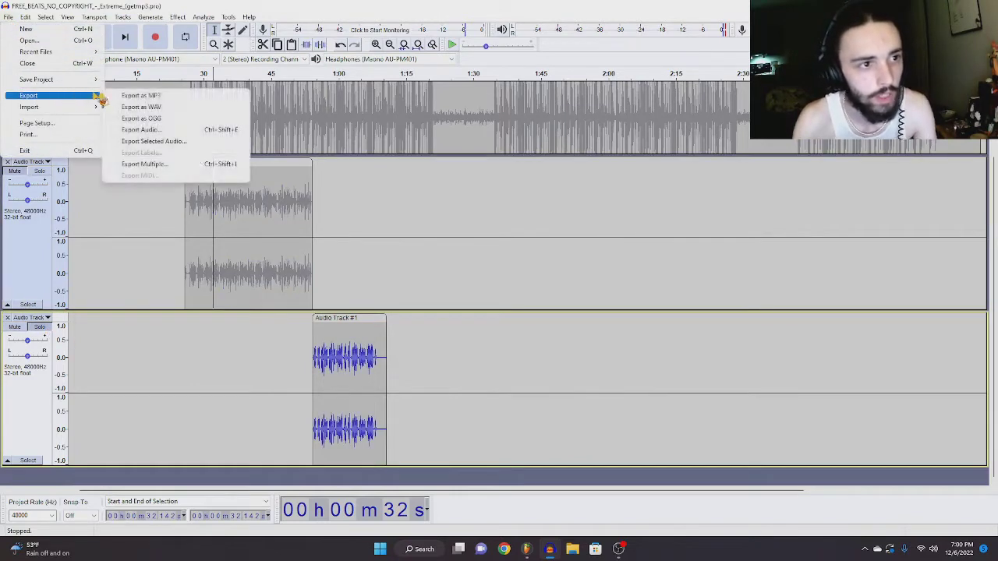
click(140, 96)
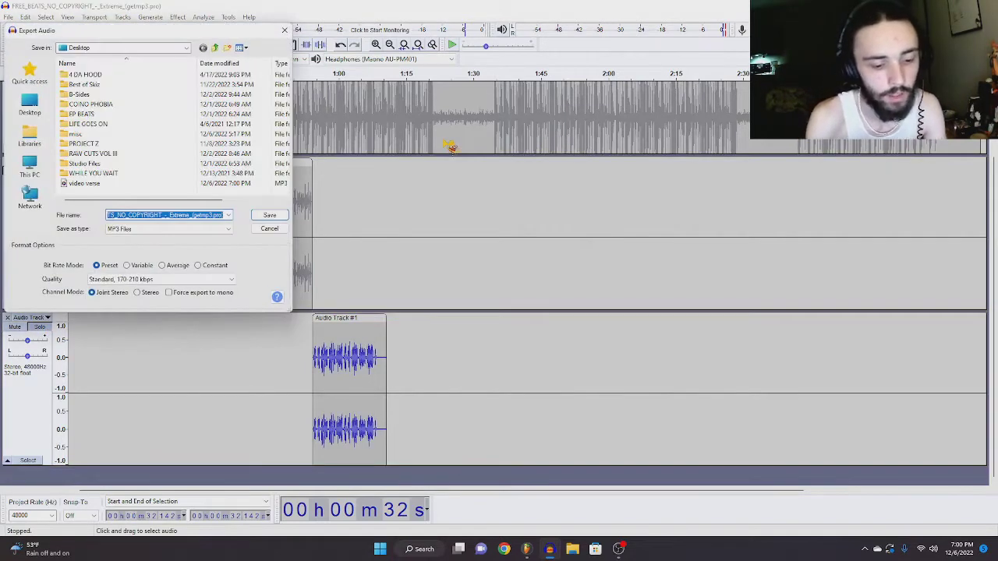
text(video hook)
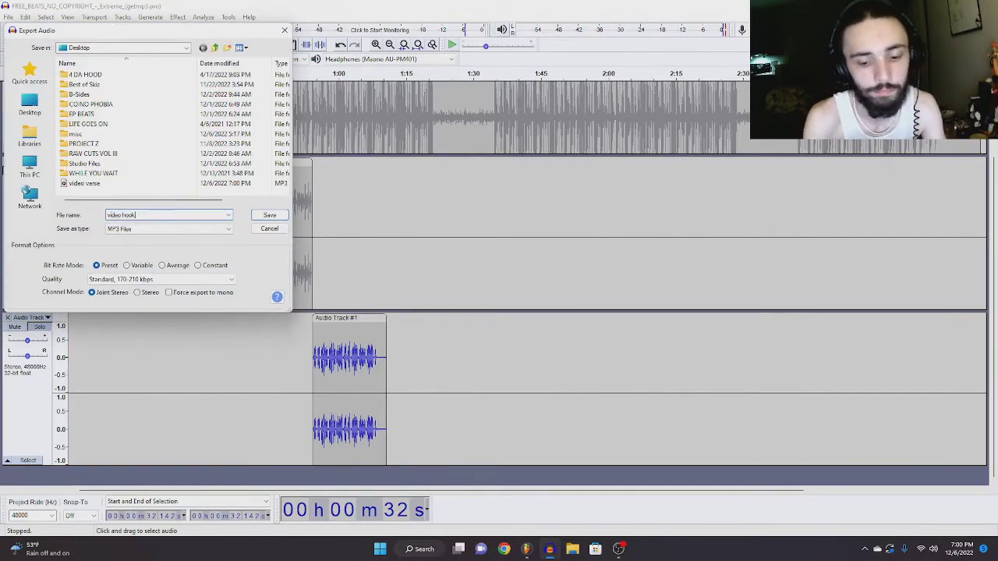
key(Return)
key(Return)
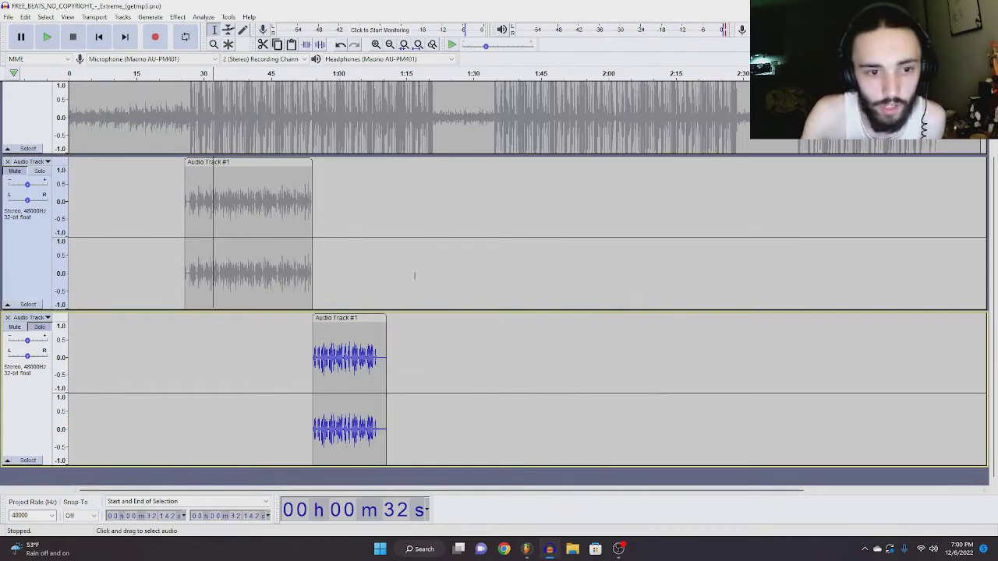
Step: Switch to FL Studio and place the "video verse" MP3 from the Desktop at the start of playlist Track 2
click(530, 550)
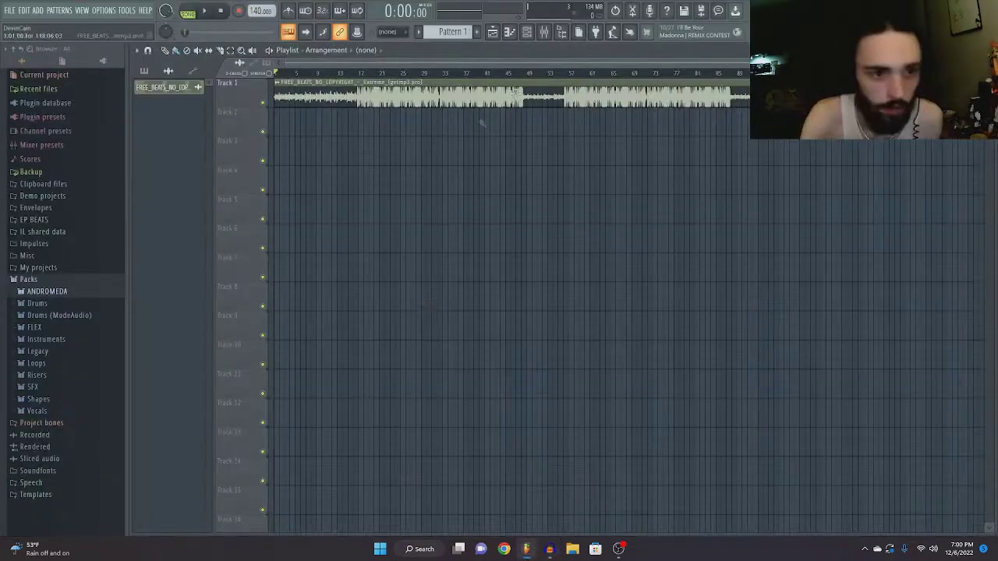
click(544, 32)
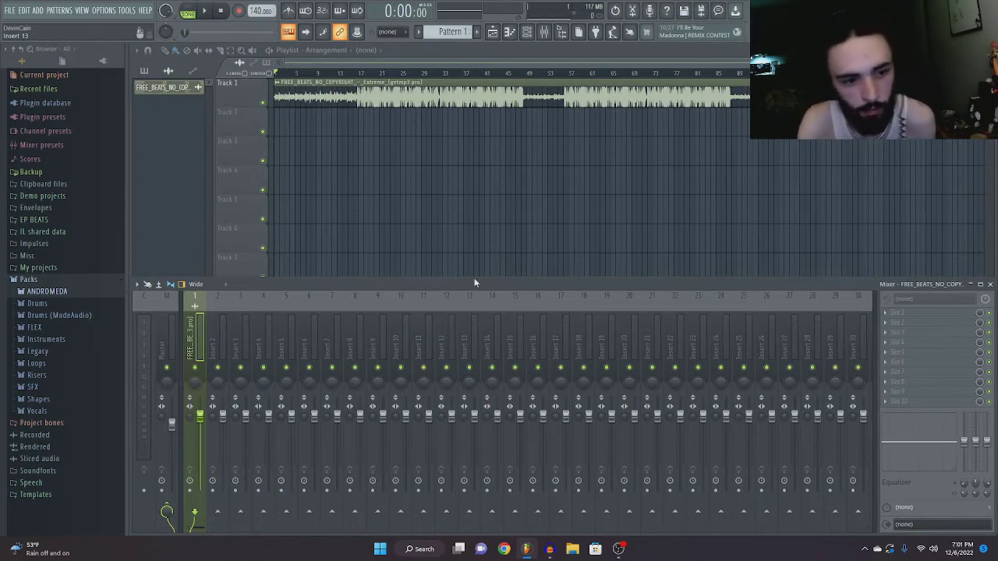
click(224, 347)
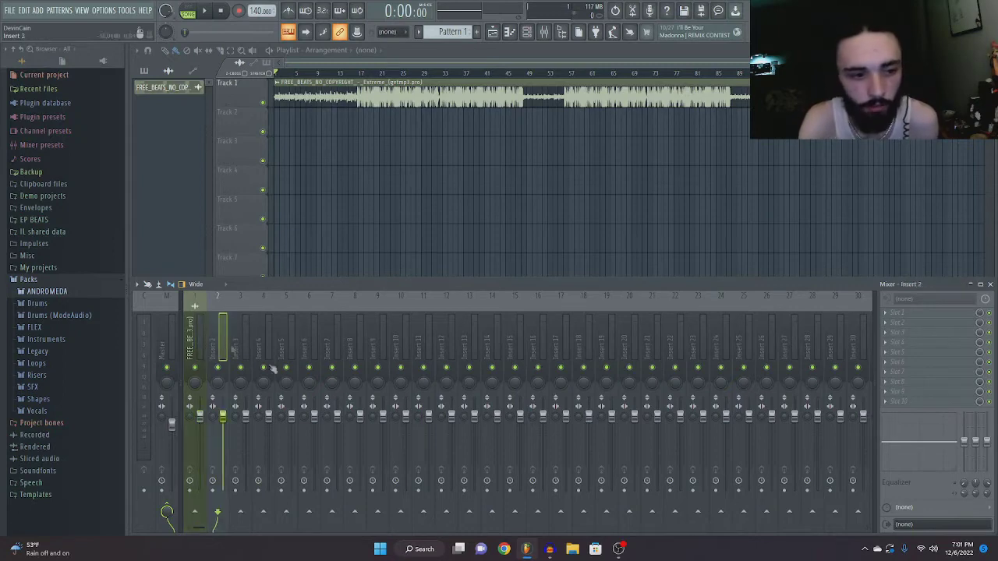
click(573, 551)
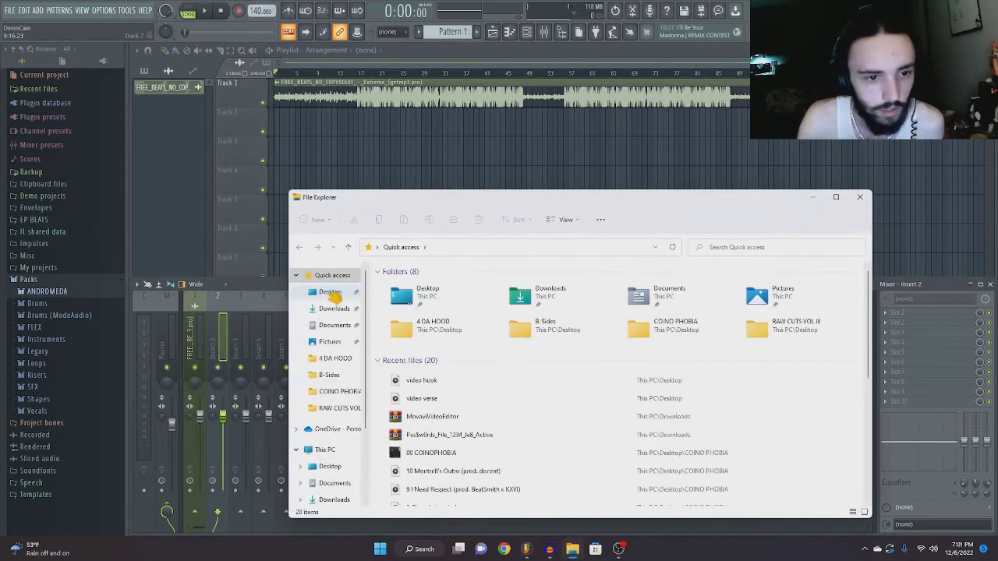
click(330, 292)
drag(414, 499, 310, 128)
Step: Route the selected "video verse" channel to mixer Insert 2
key(F9)
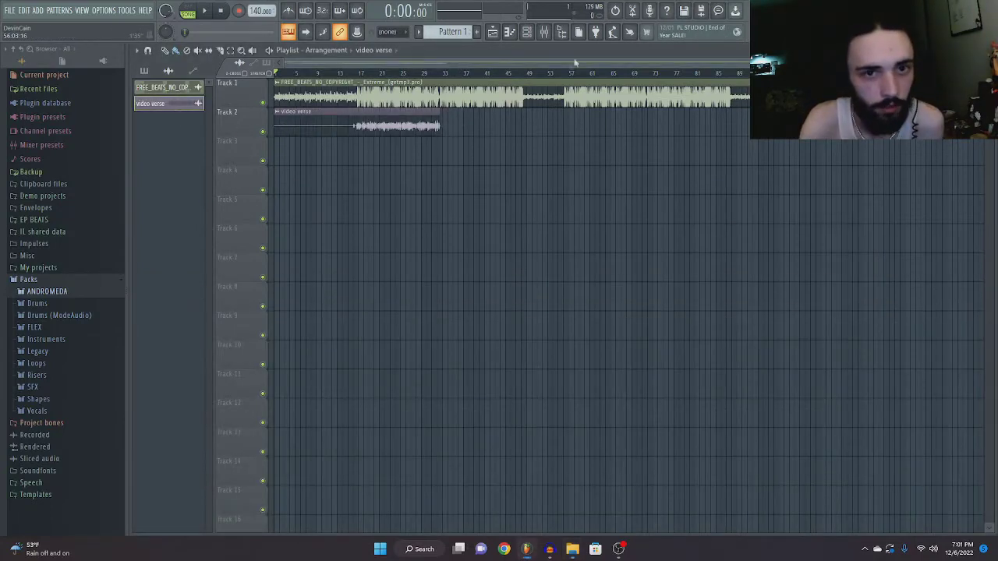
key(F9)
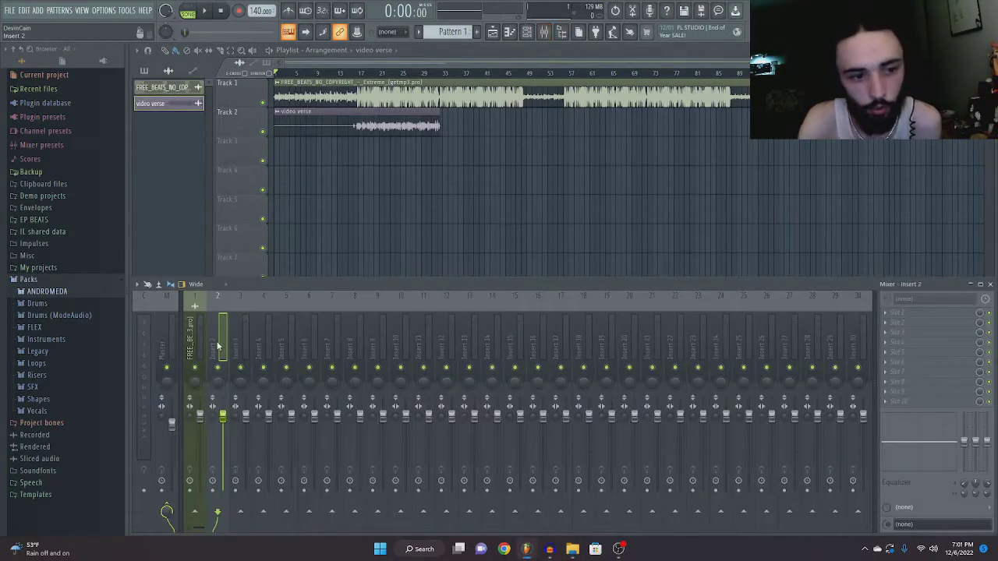
right_click(218, 345)
mouse_move(284, 340)
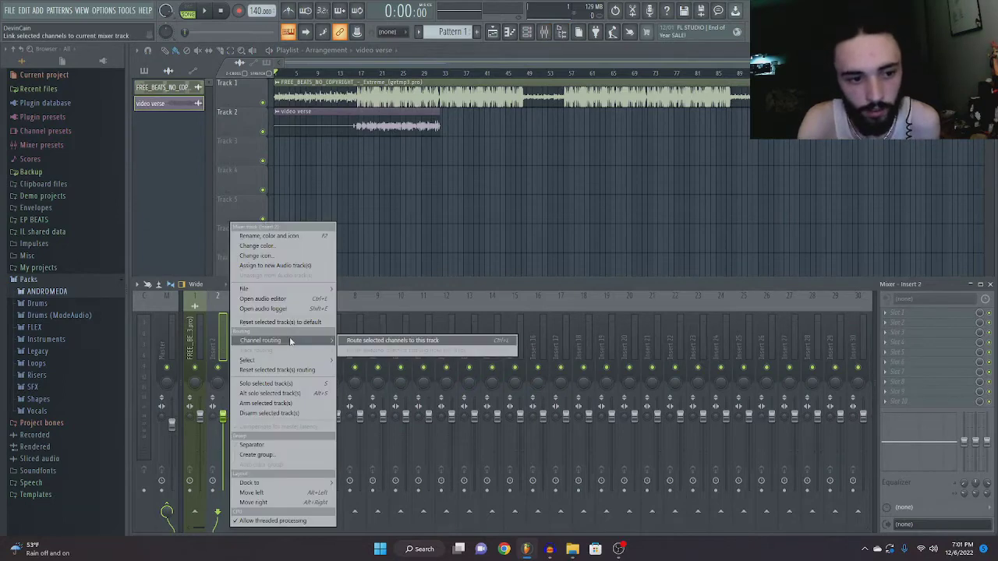
click(347, 341)
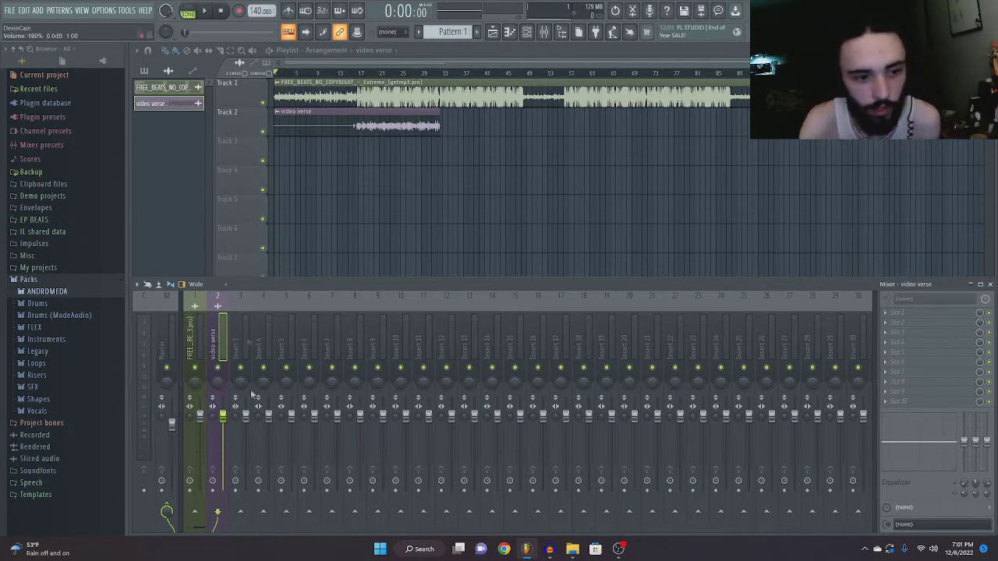
Step: Select mixer Insert 3 and place the "video hook" MP3 from the Desktop at the start of playlist Track 3
click(244, 337)
click(572, 549)
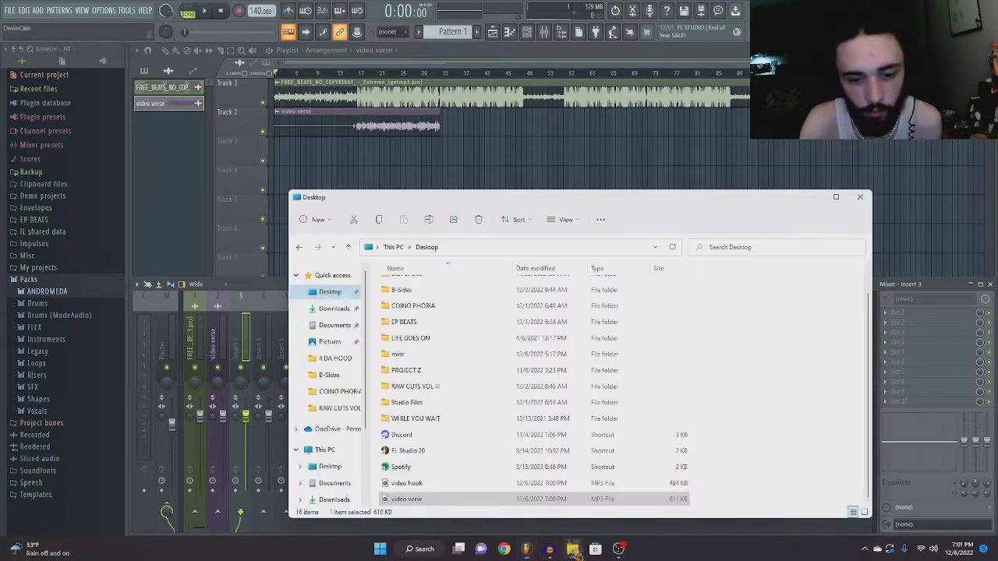
drag(407, 483, 232, 154)
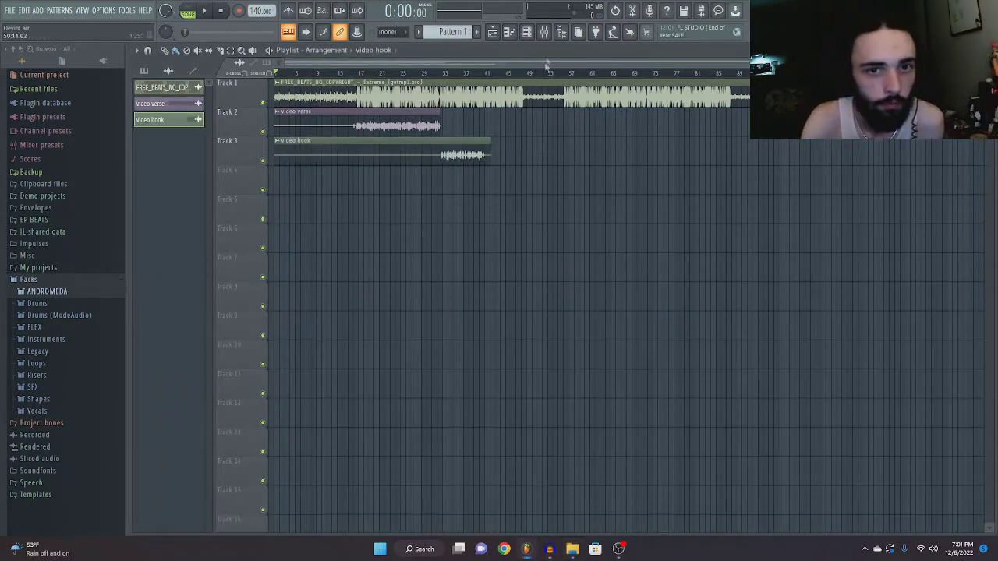
Step: Route the selected "video hook" channel to mixer Insert 3
click(545, 33)
click(160, 133)
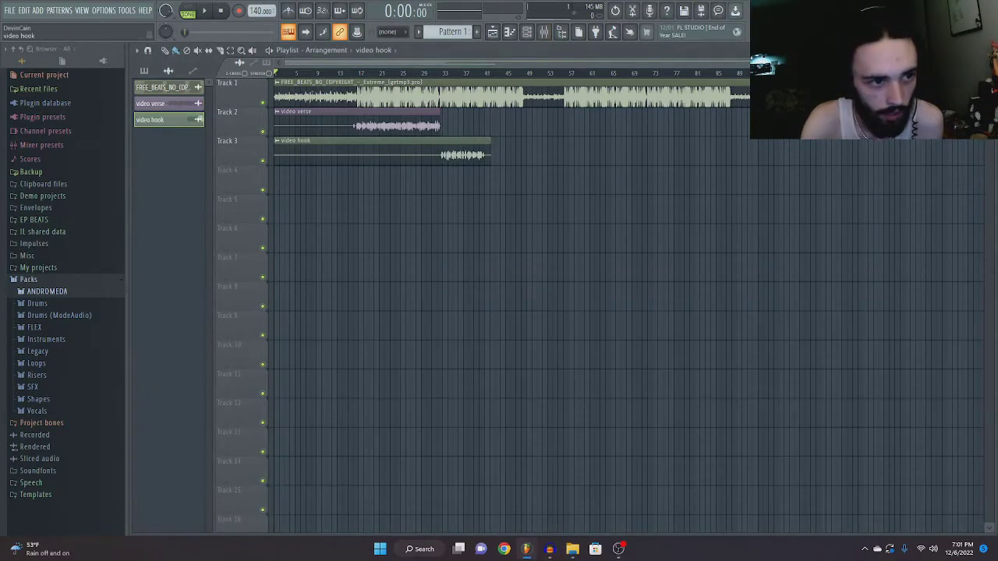
click(544, 32)
right_click(238, 343)
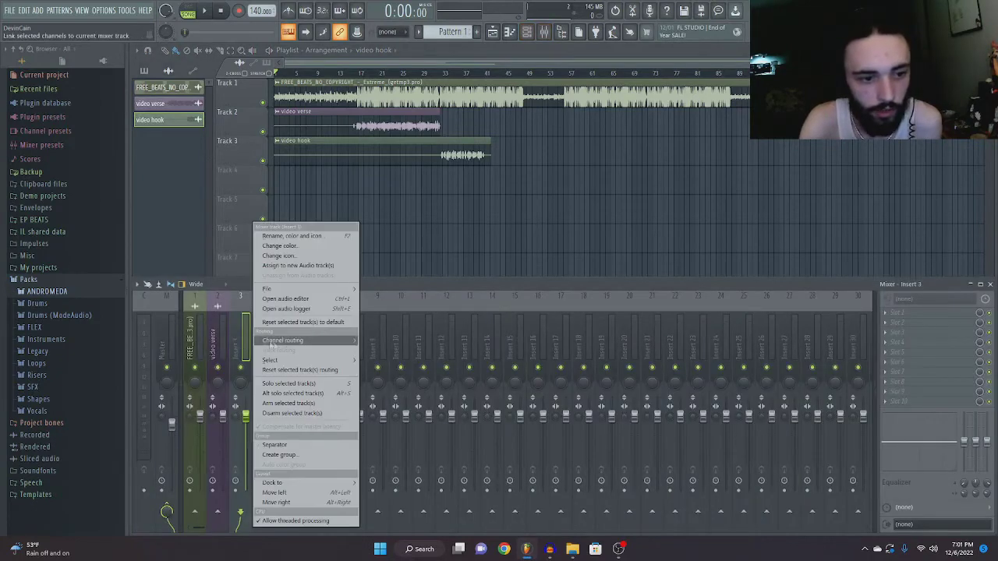
mouse_move(292, 348)
click(380, 341)
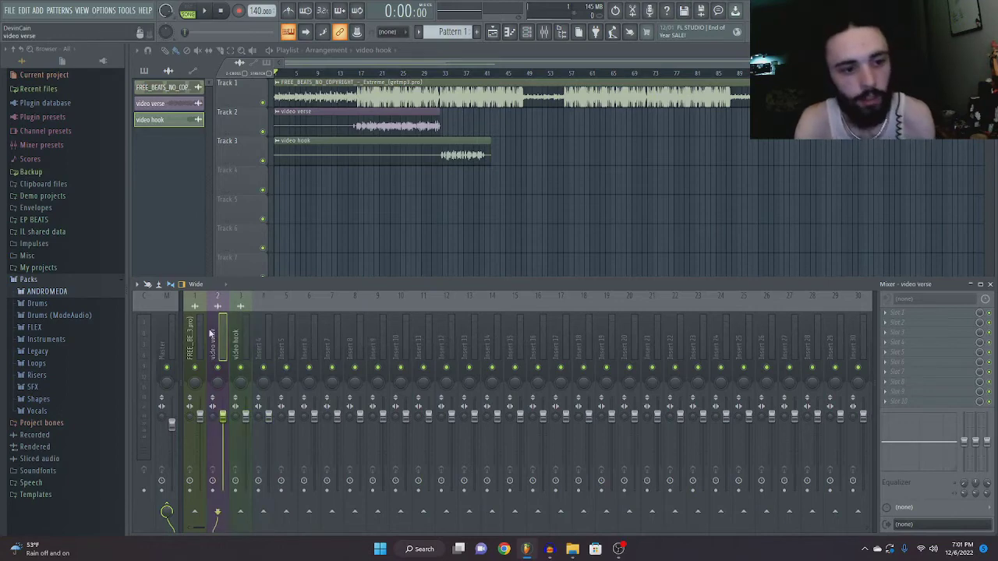
Step: Set the playback start just before the verse vocals and add Fruity Limiter to slot 1 of the "video verse" mixer track
click(351, 75)
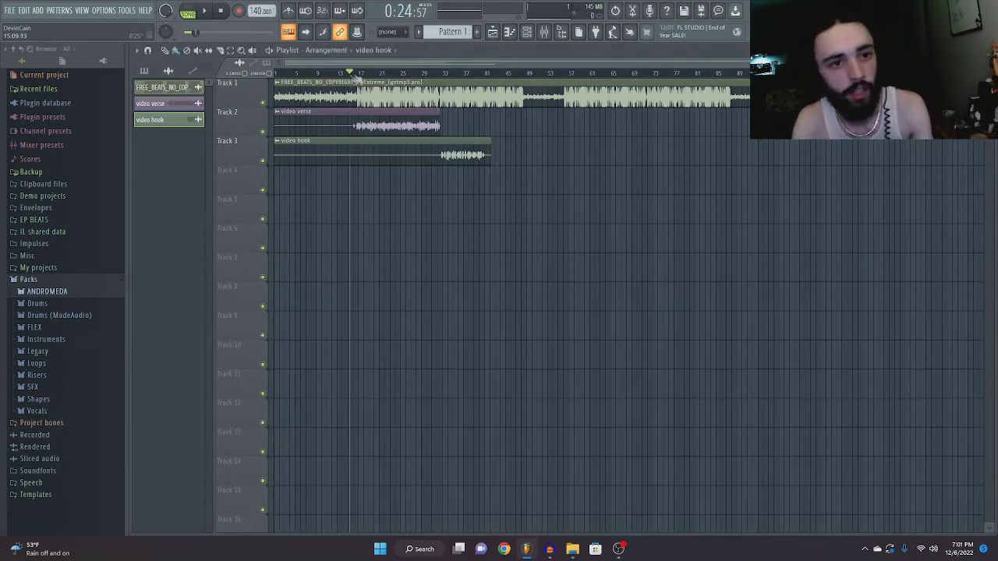
click(544, 33)
click(886, 318)
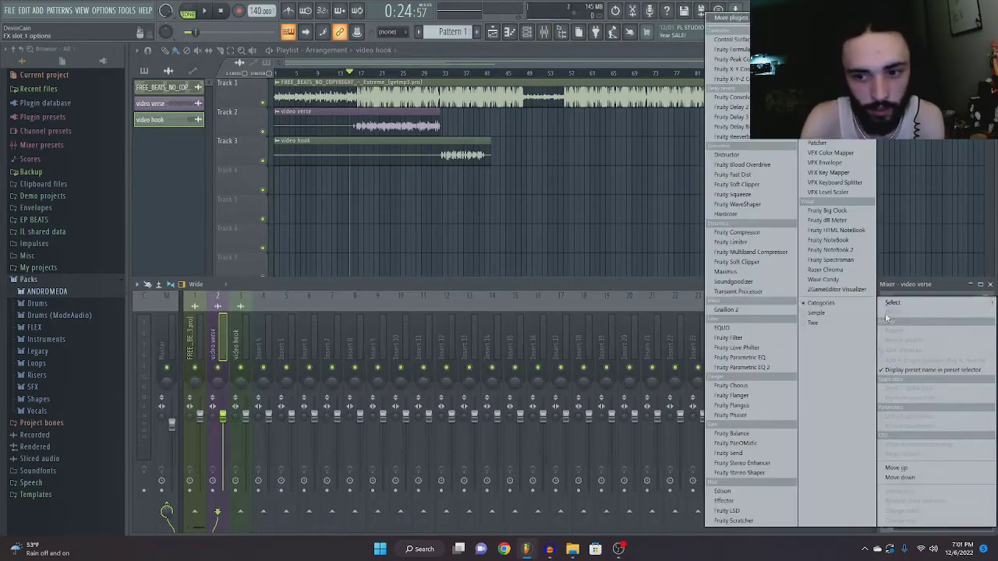
click(740, 244)
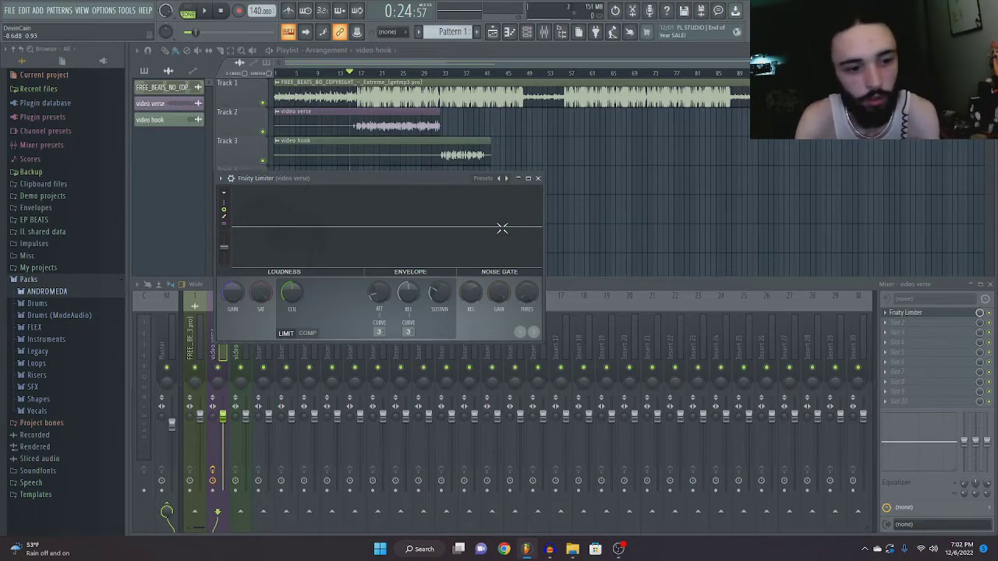
drag(503, 228, 555, 249)
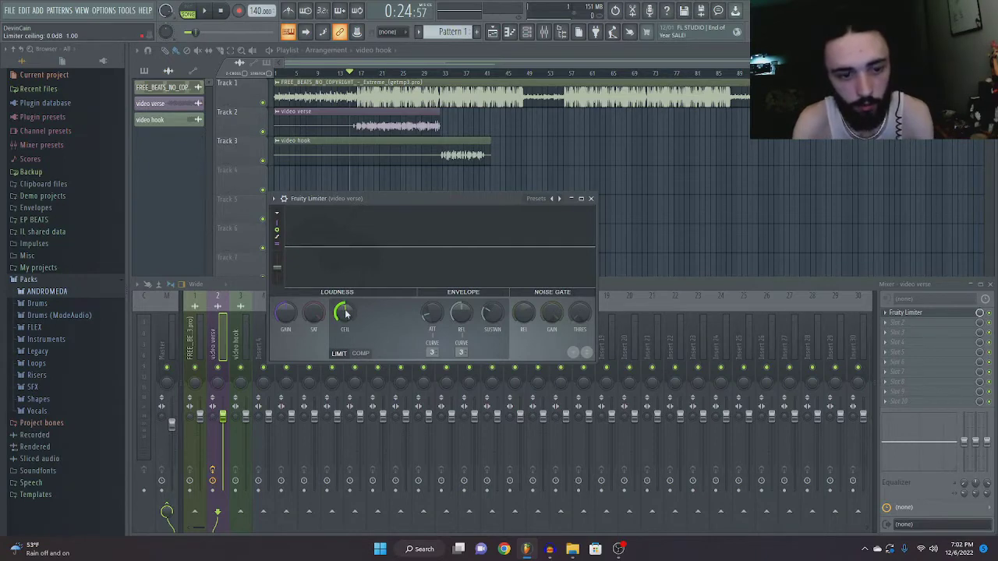
Step: Play the verse and lower the Fruity Limiter's ceiling to just below the loudest vocal peaks, closing the plugin when done
key(space)
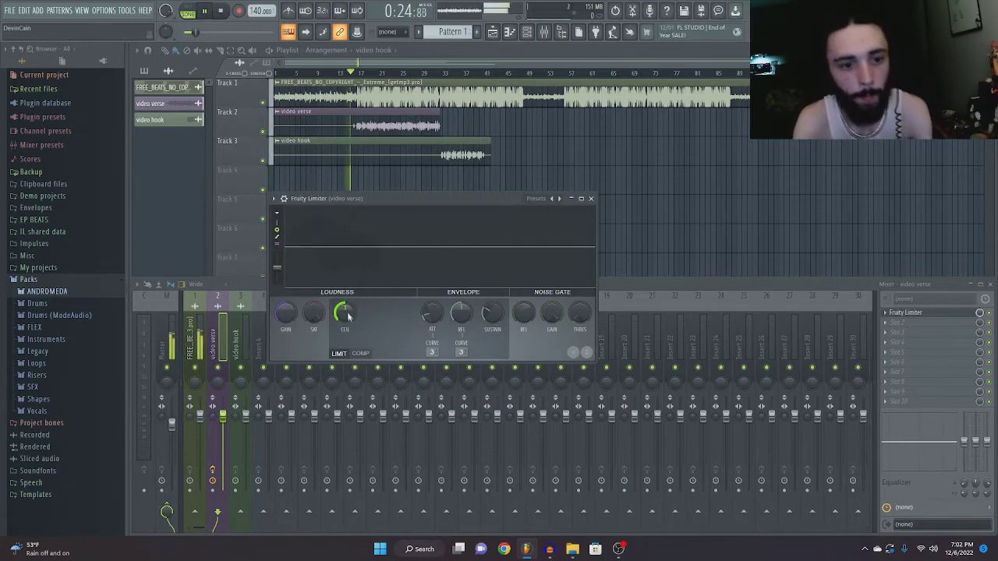
drag(349, 315, 349, 350)
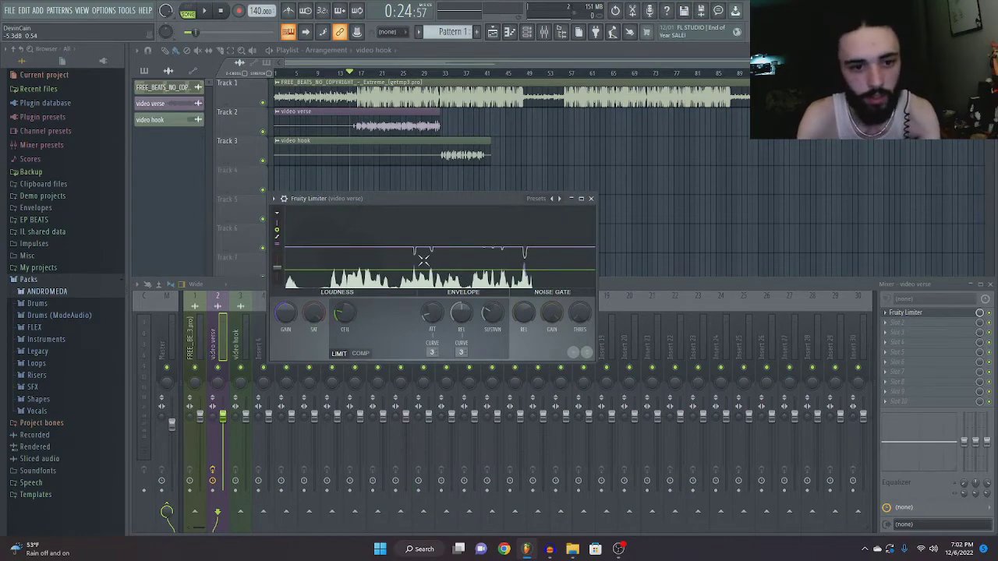
click(590, 198)
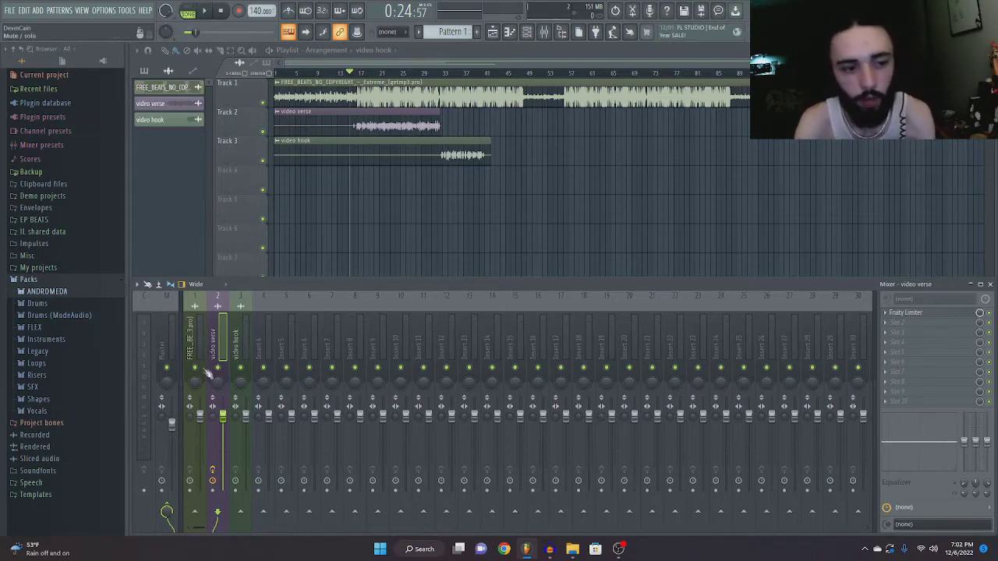
Step: Raise the "video verse" mixer track's volume while playing it against the beat
key(space)
drag(222, 416, 223, 399)
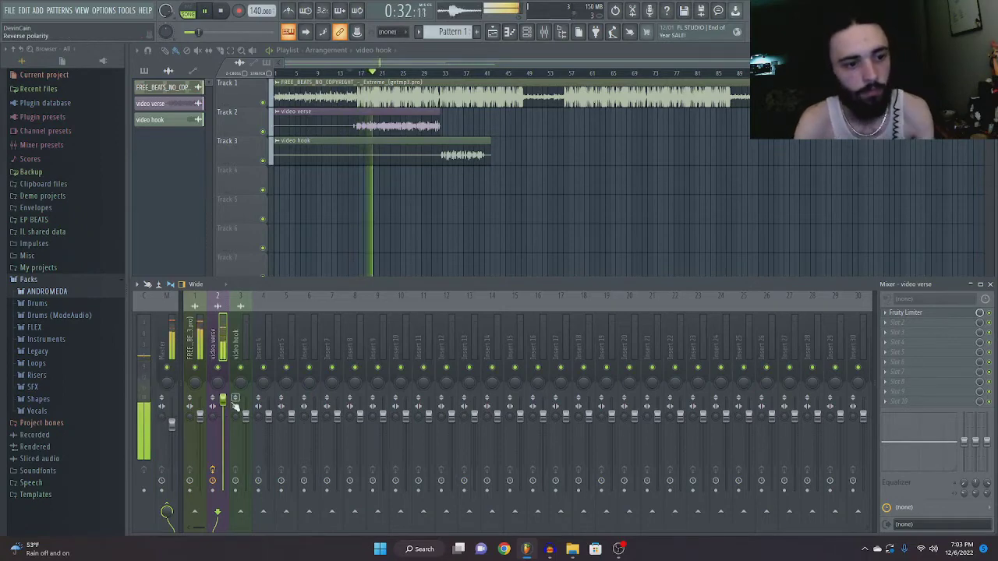
key(space)
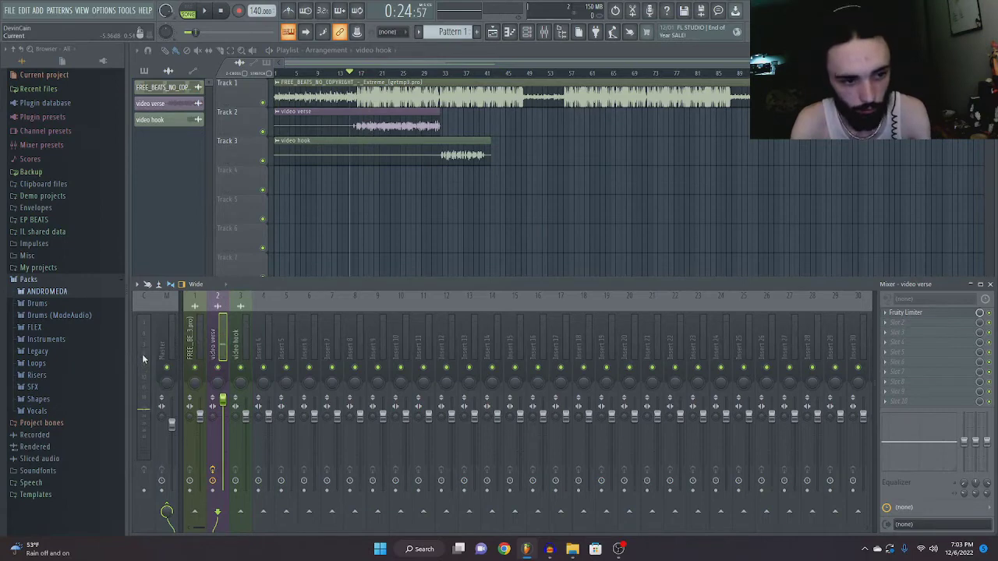
Step: Add Fruity Reeverb 2 to slot 2 of the "video verse" mixer track, with room size 100, wet level 27% and adjusted bass
click(904, 345)
click(763, 138)
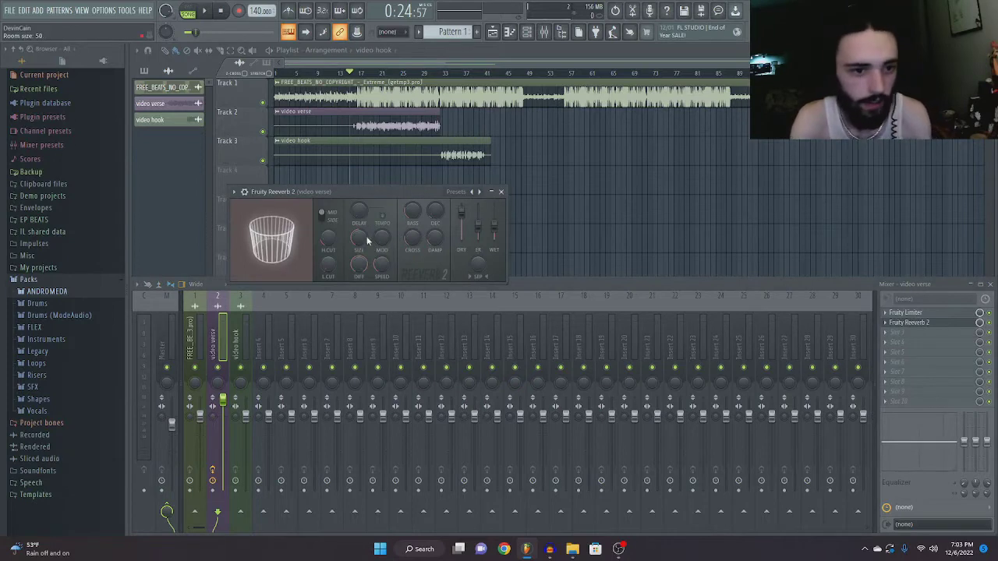
drag(357, 239, 356, 237)
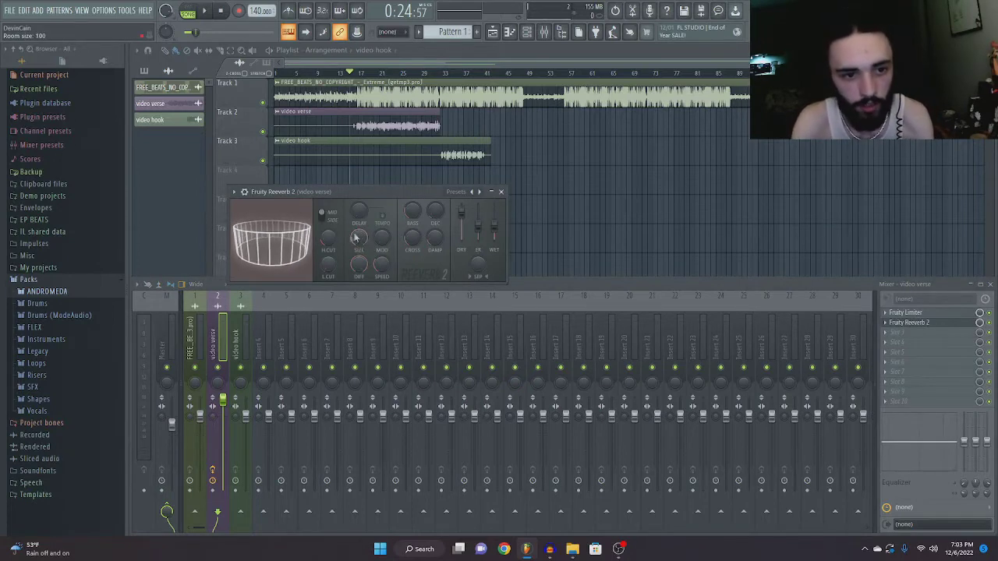
drag(413, 210, 413, 212)
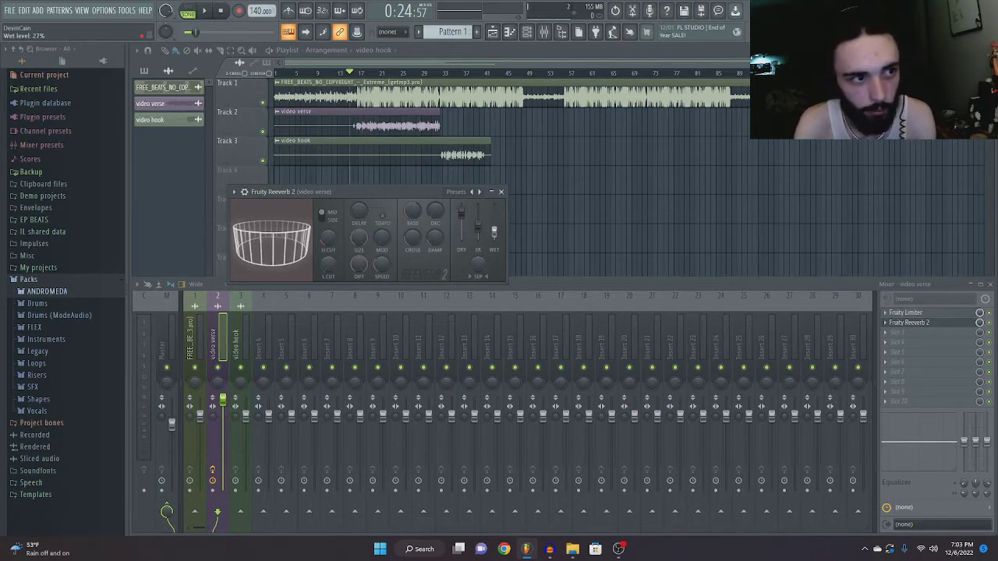
Step: Close Fruity Reeverb 2 and play the verse, soloing the "video verse" mixer track briefly before restoring the full mix and stopping
click(501, 191)
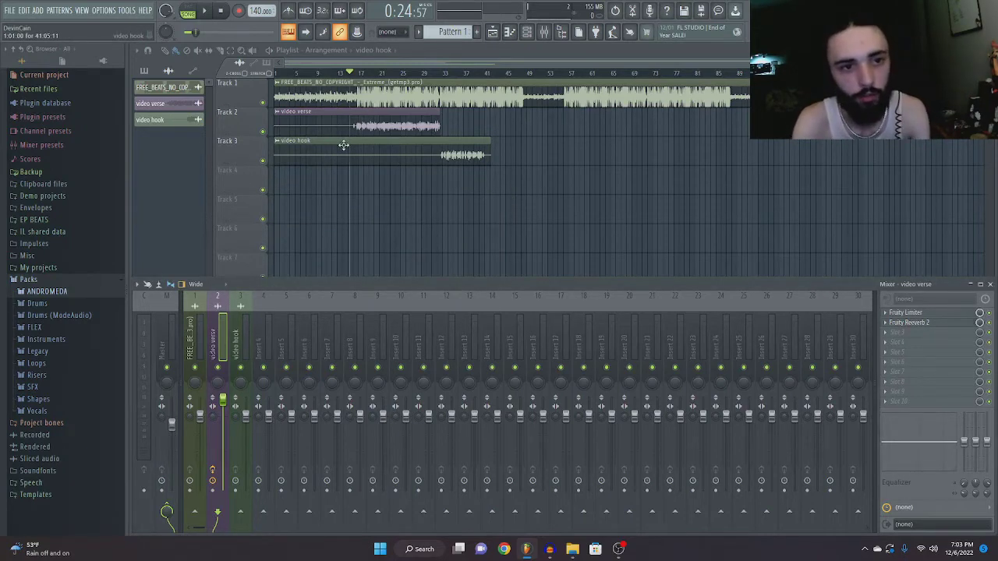
key(space)
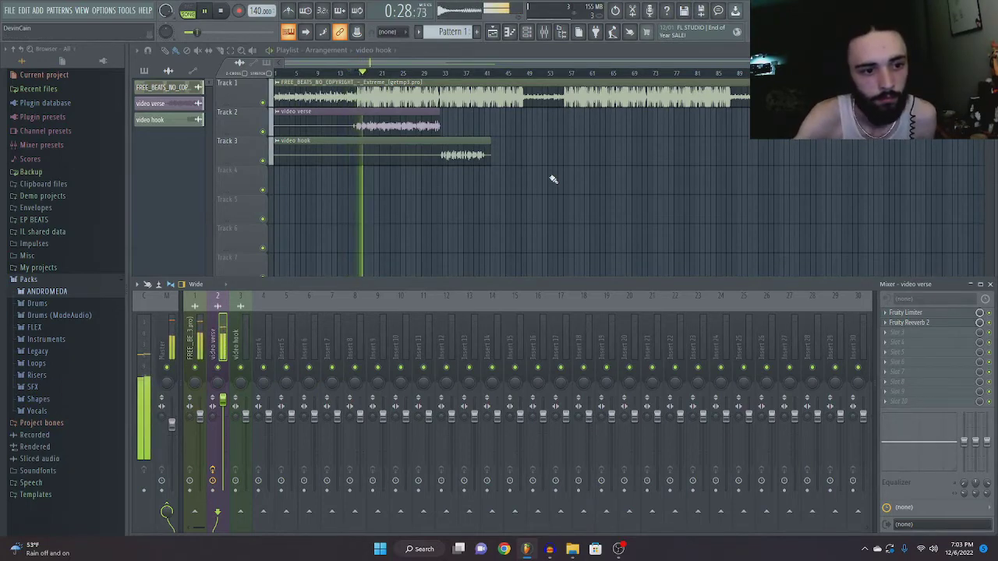
right_click(218, 368)
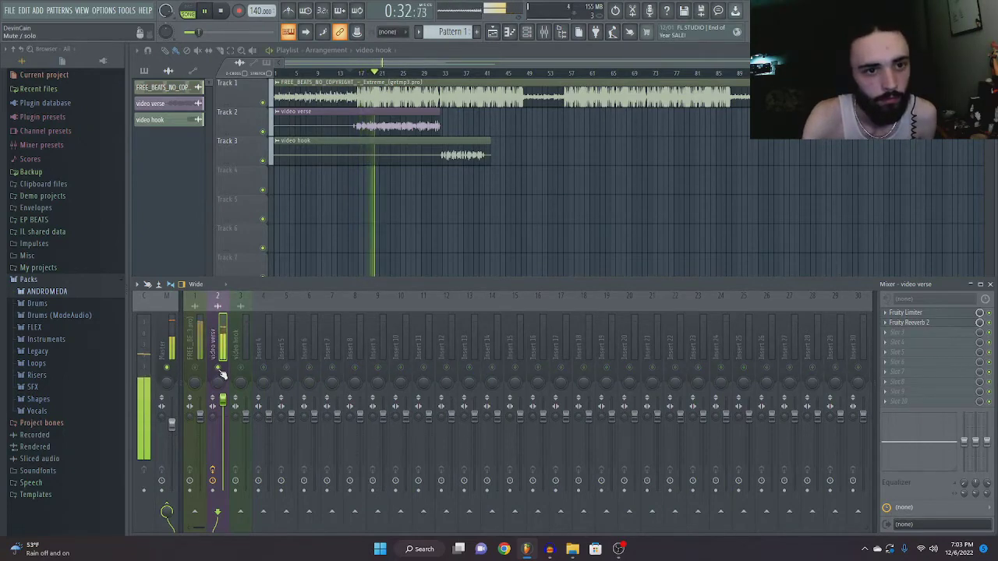
right_click(221, 372)
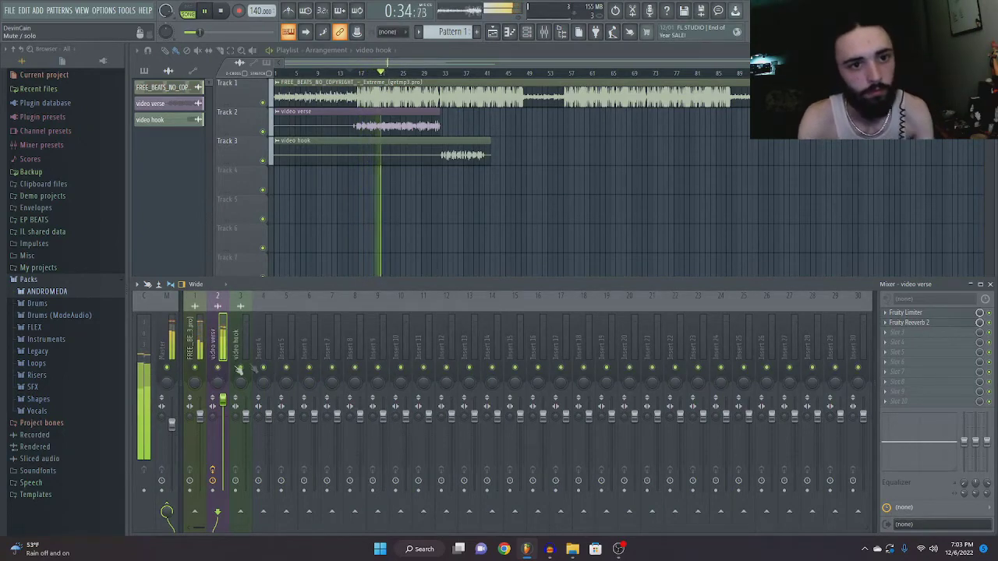
key(space)
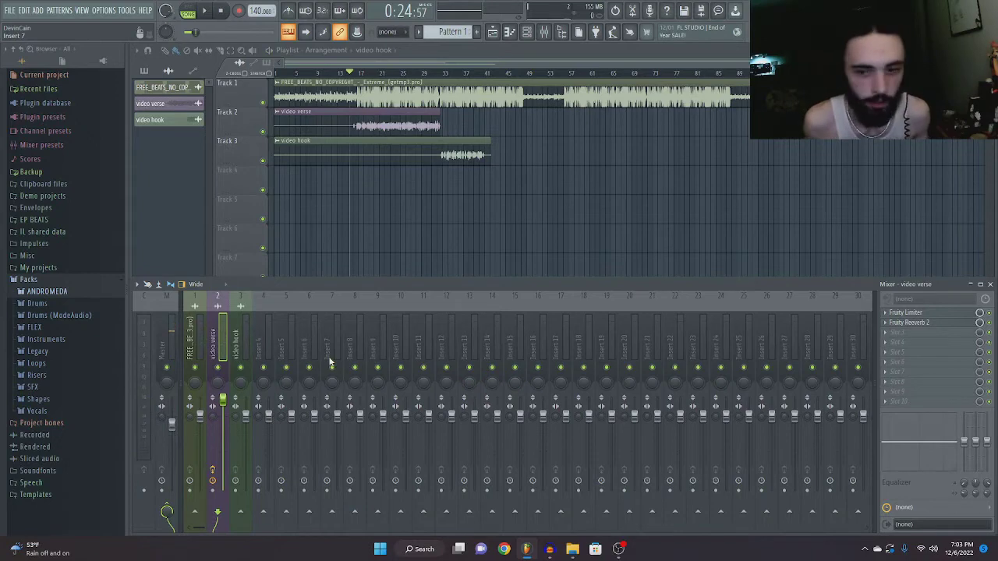
Step: Set the playback start just before the hook vocals and add Fruity Limiter to slot 1 of the "video hook" mixer track
click(243, 337)
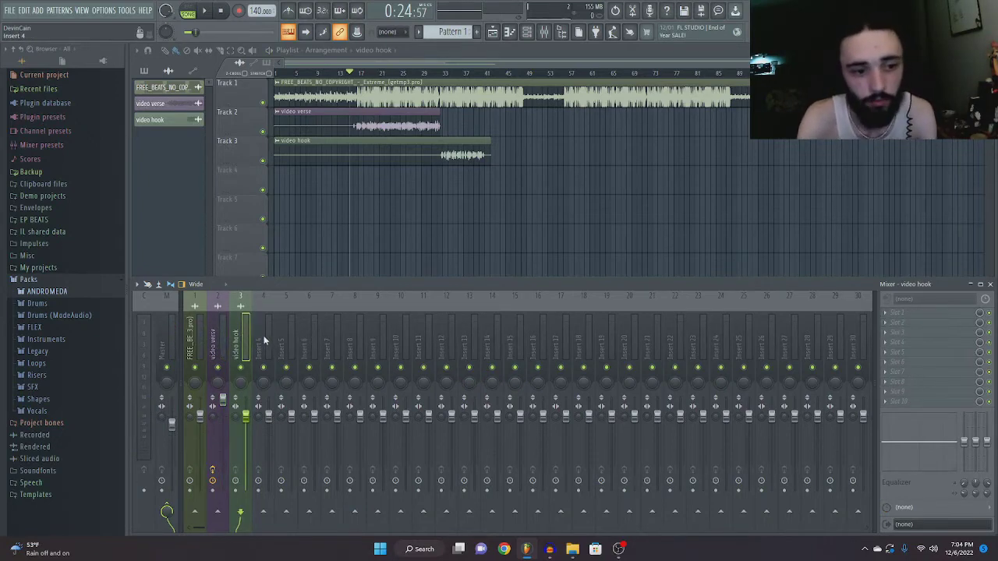
click(443, 73)
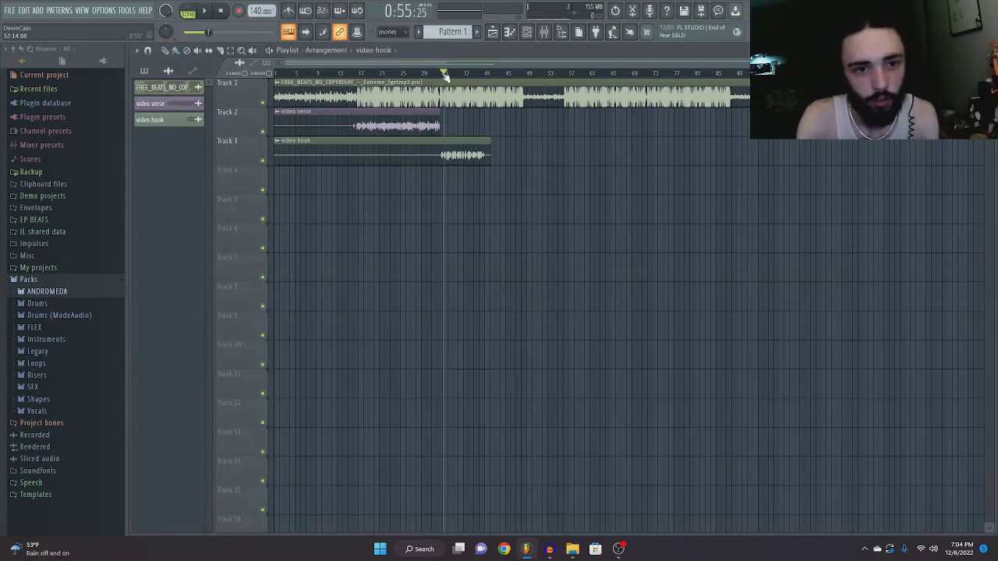
click(544, 31)
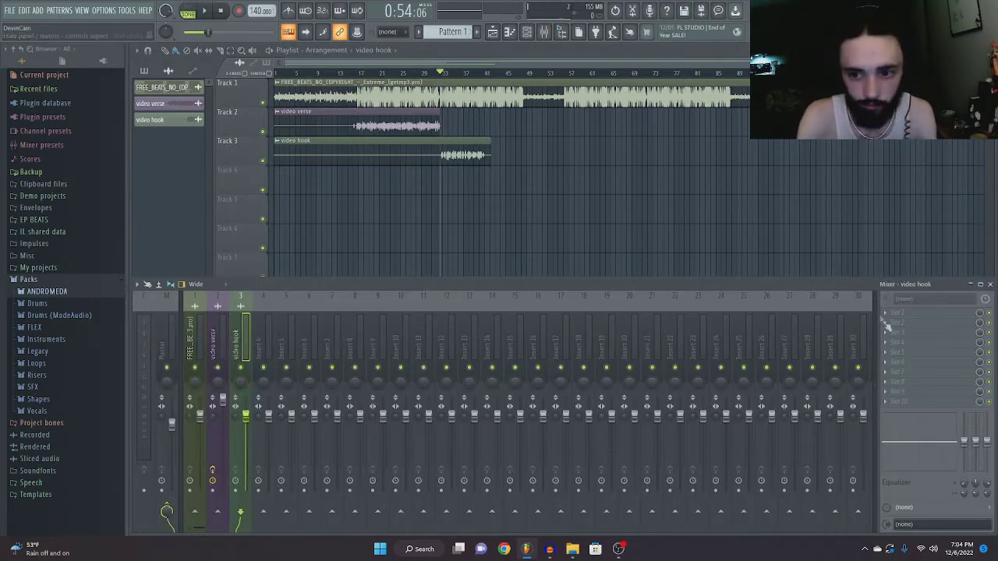
click(889, 318)
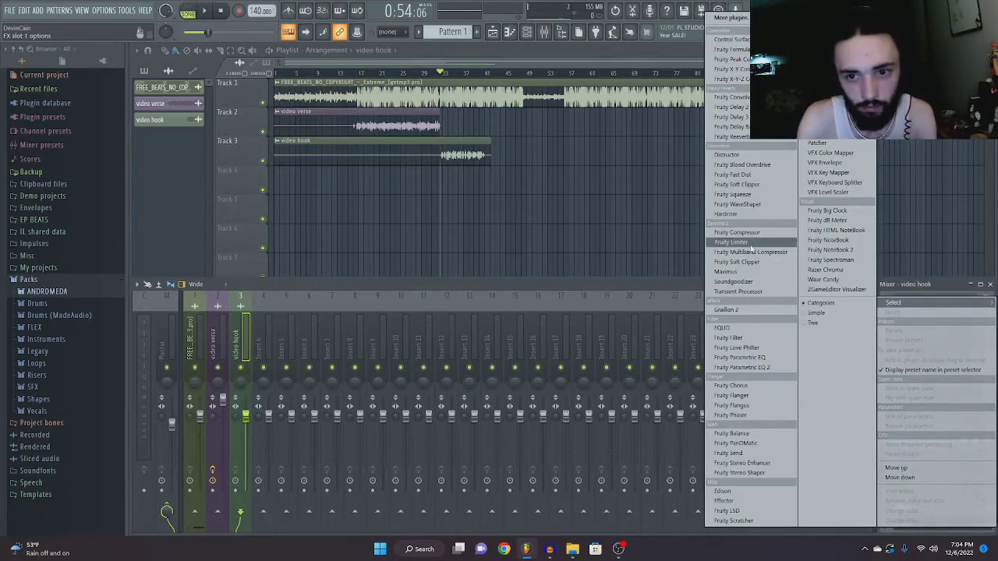
click(780, 241)
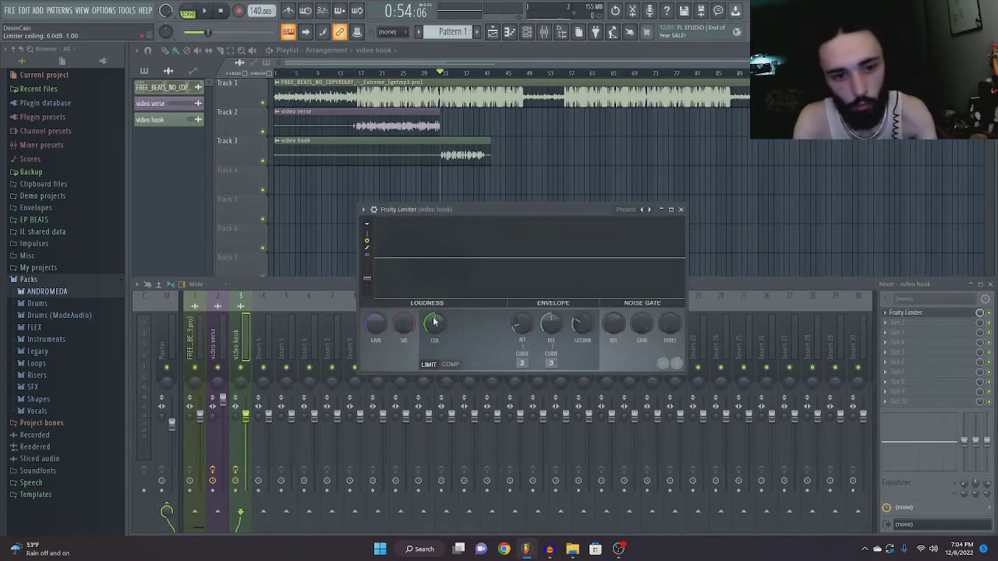
Step: Play the hook and lower its Fruity Limiter ceiling to just below the loudest vocal peaks, closing the plugin when done
key(space)
drag(433, 324, 434, 345)
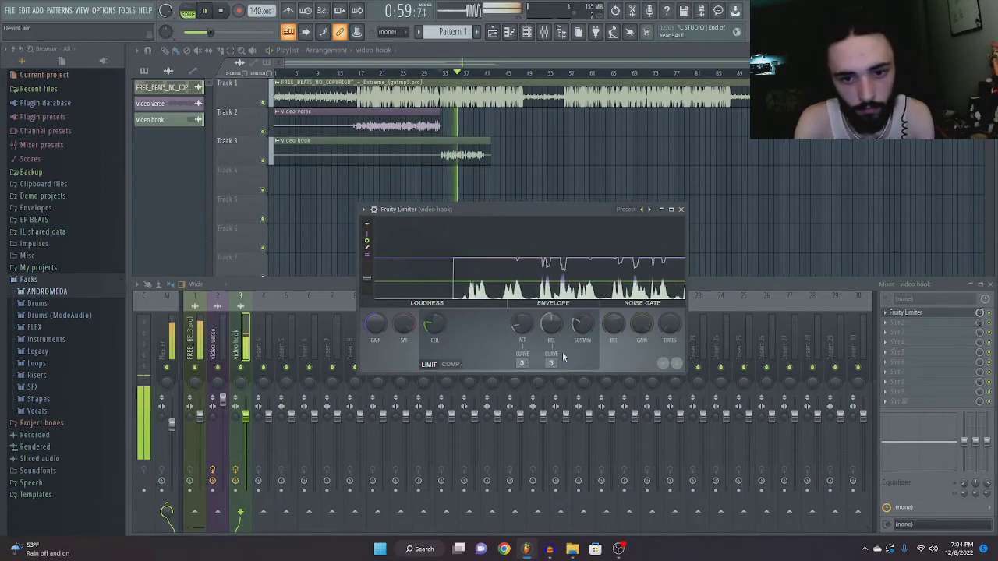
key(space)
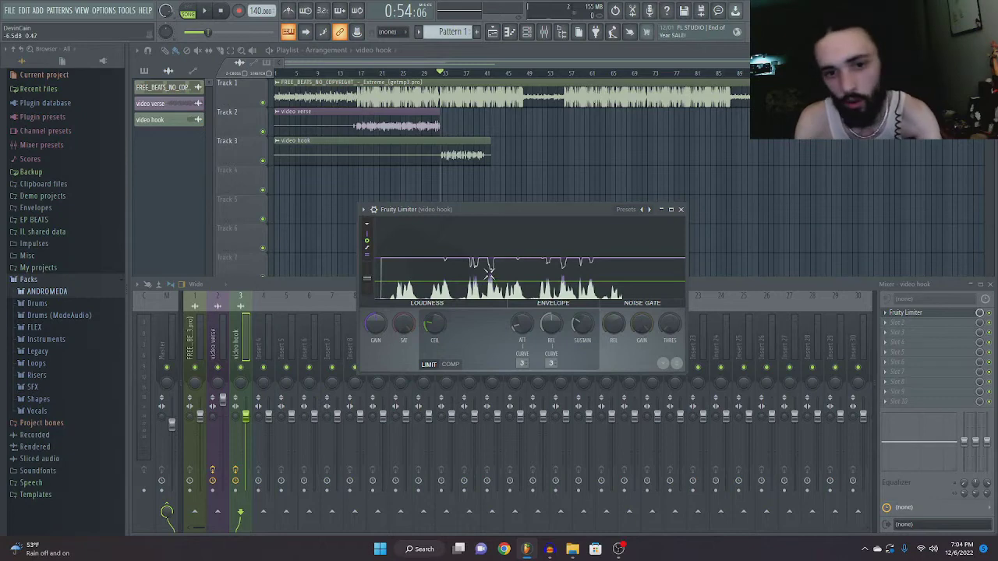
click(680, 209)
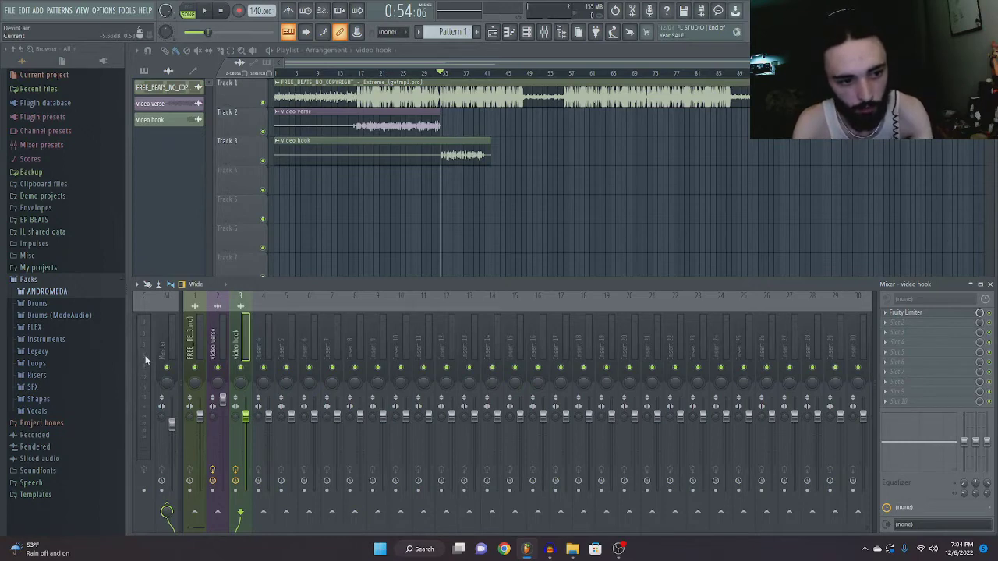
Step: Raise the "video hook" mixer track's volume to about 122% while playing it against the beat
key(space)
drag(239, 418, 245, 400)
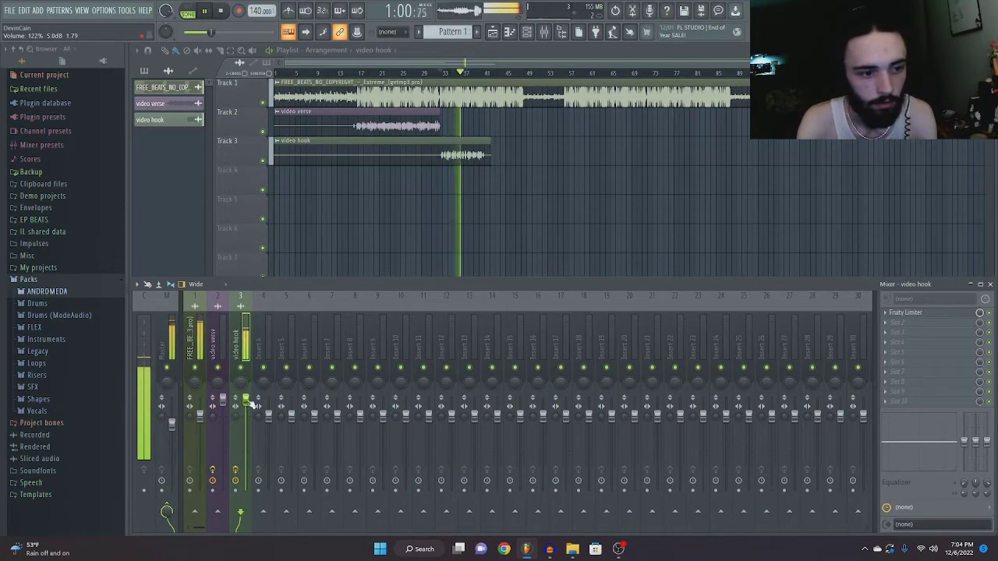
key(space)
Step: Add Fruity Reeverb 2 to slot 2 of the "video hook" mixer track and close the plugin
click(904, 322)
mouse_move(896, 302)
click(733, 137)
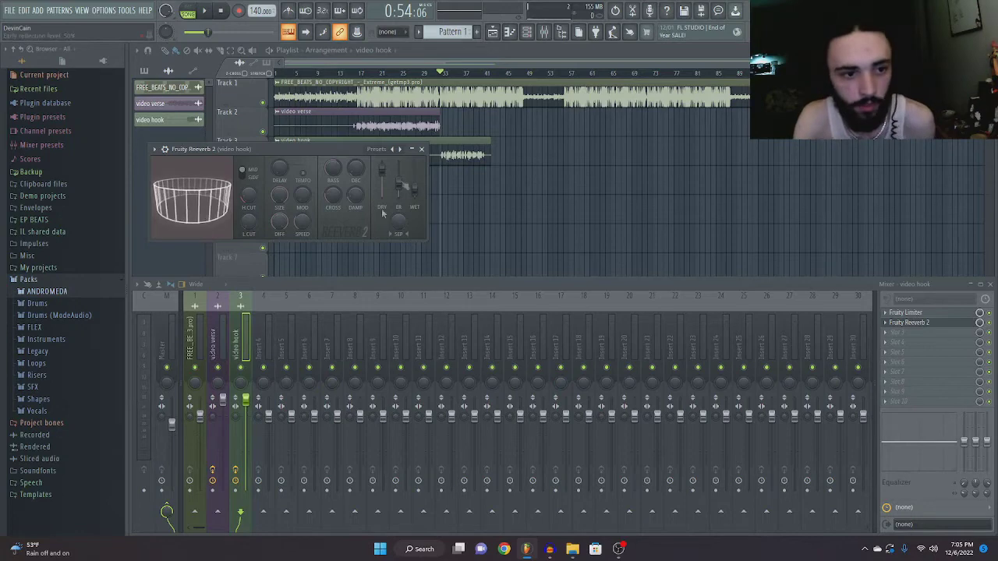
click(421, 148)
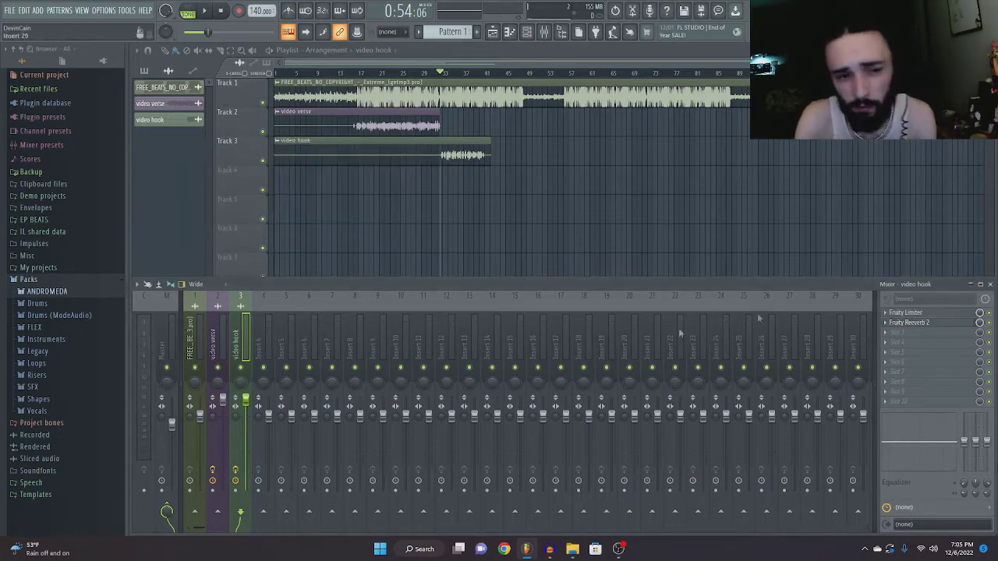
Step: Add Fruity Chorus to slot 3 of the "video hook" mixer track and close the plugin
click(887, 332)
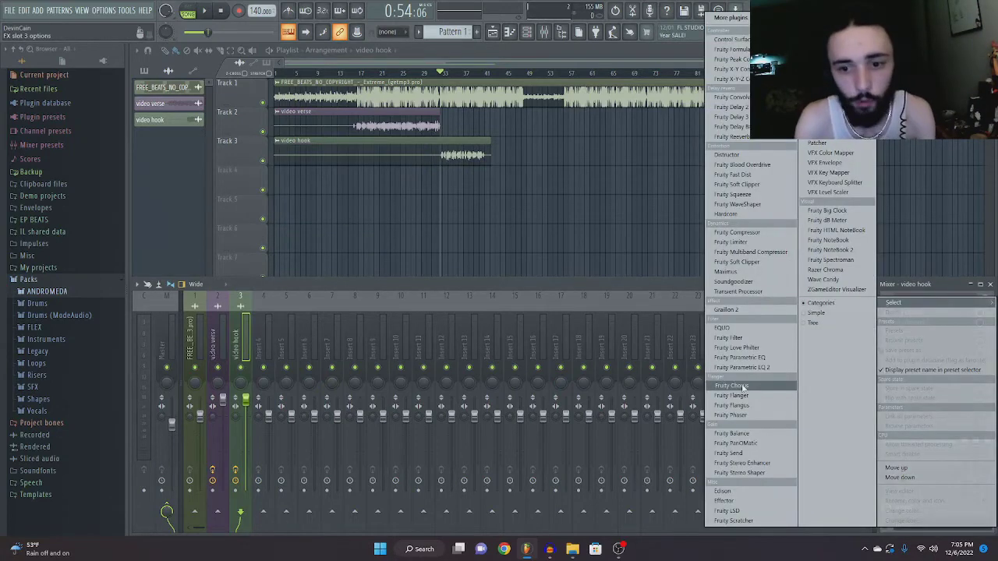
click(737, 385)
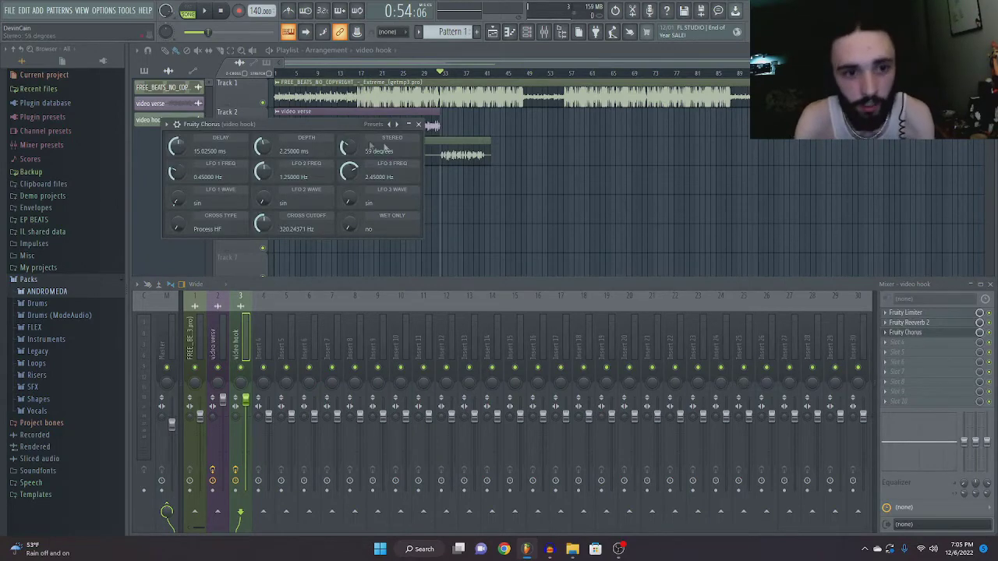
click(418, 124)
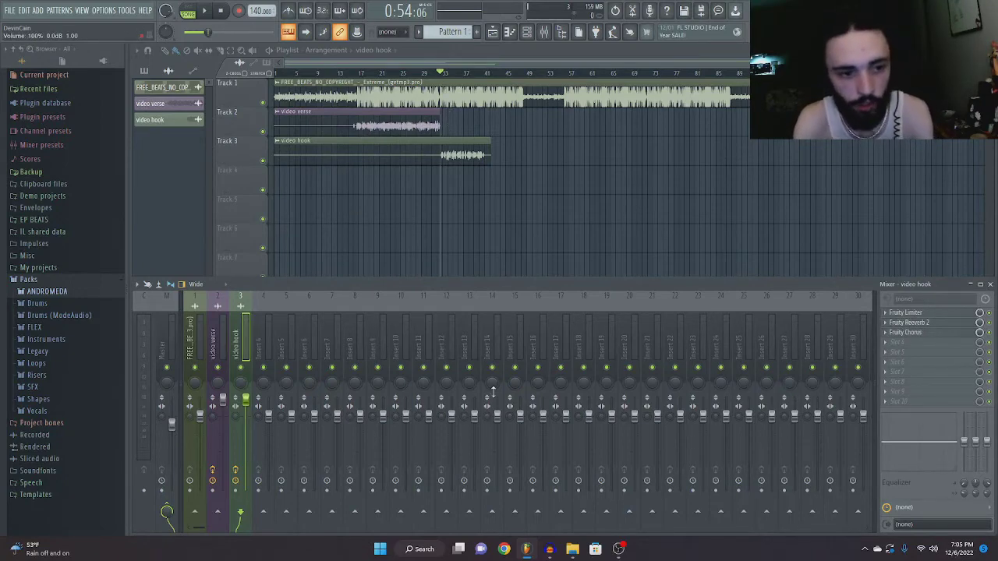
Step: Play the hook with its effects, soloing the "video hook" mixer track briefly before restoring the full mix and stopping
key(space)
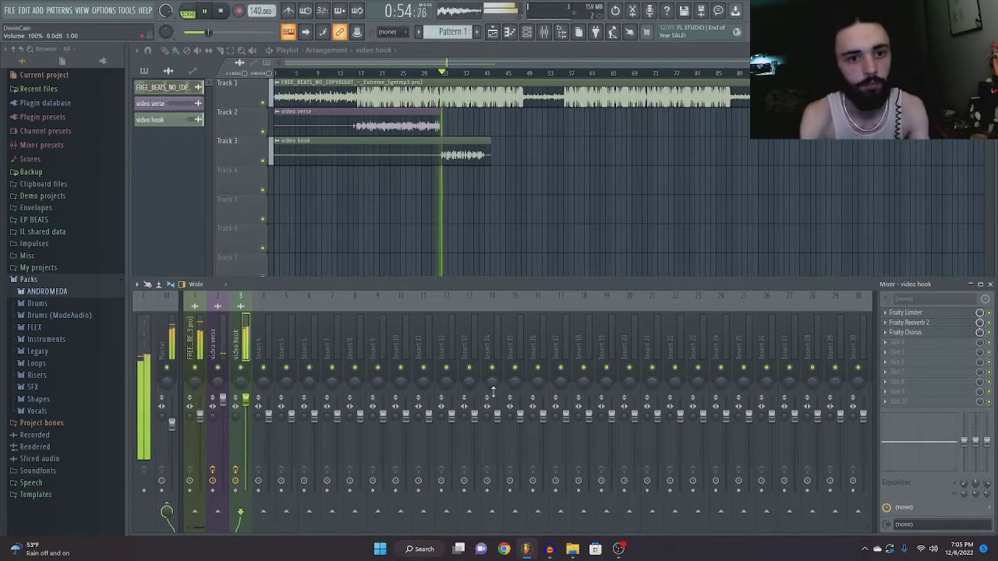
right_click(241, 367)
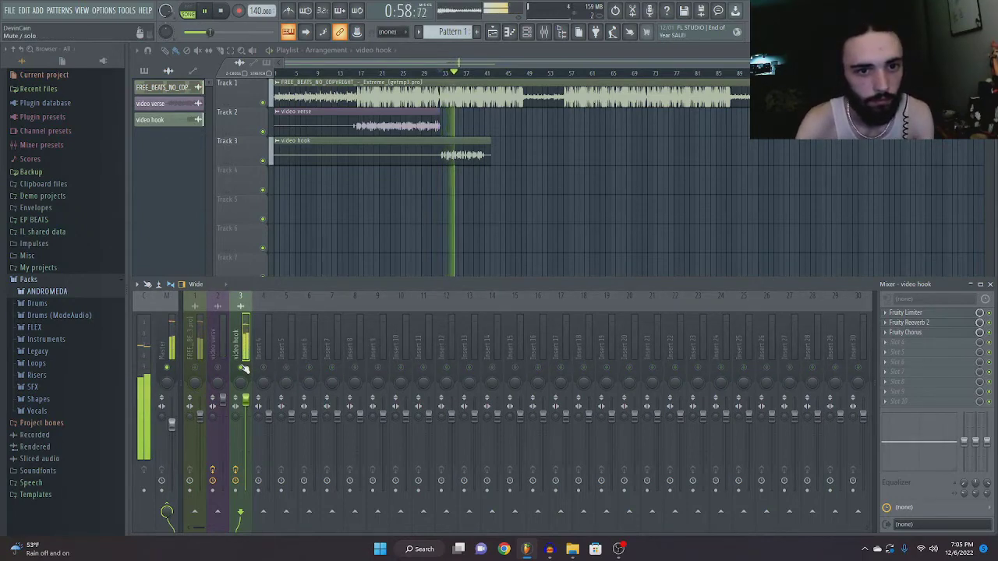
right_click(241, 367)
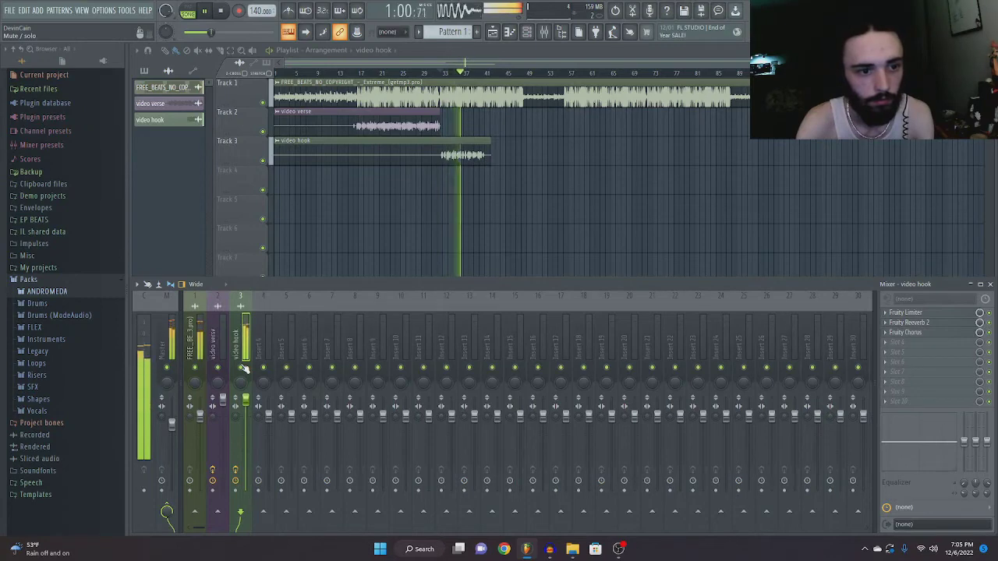
key(space)
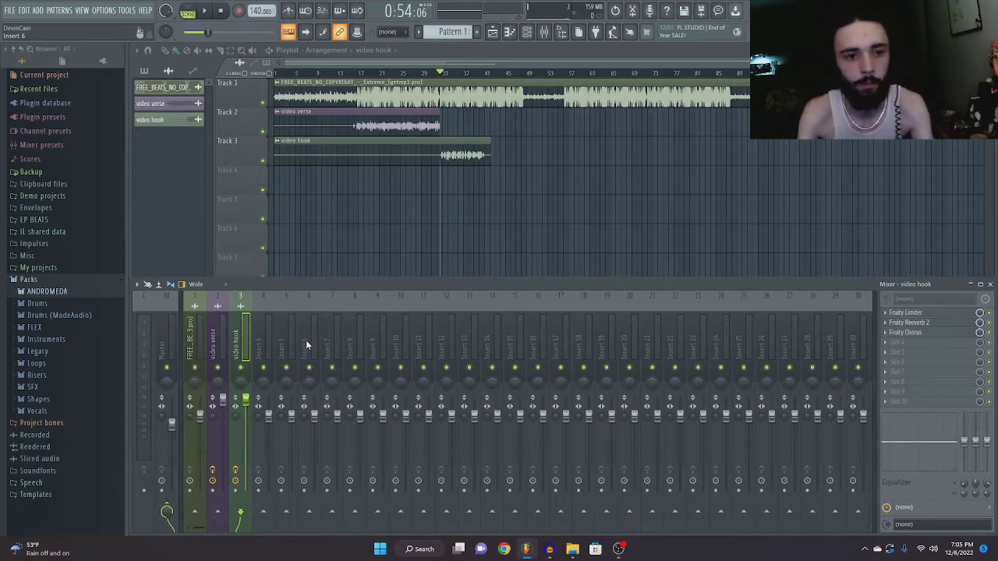
Step: Compare the effect chains of the "video verse" and "video hook" mixer tracks
click(221, 339)
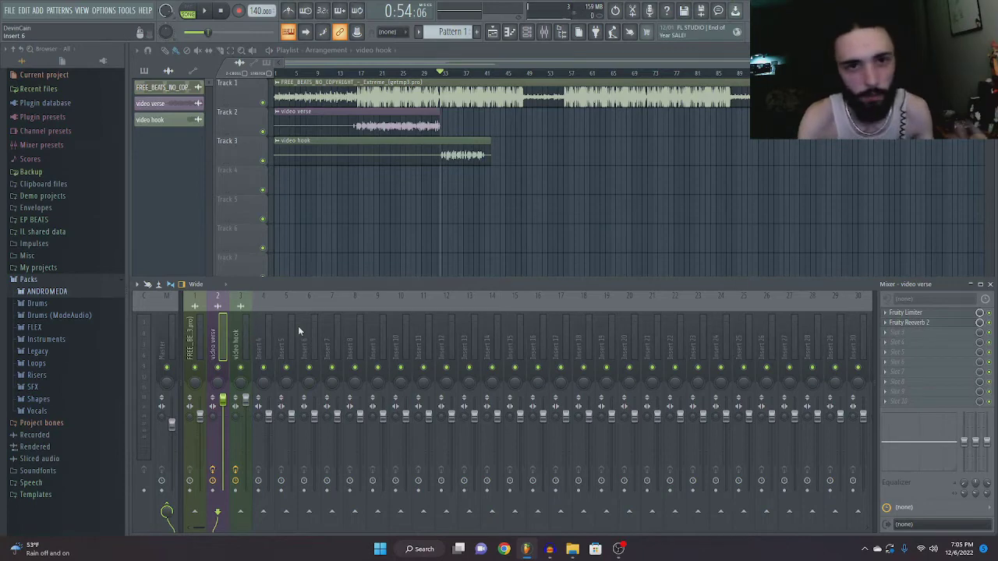
click(245, 337)
click(218, 340)
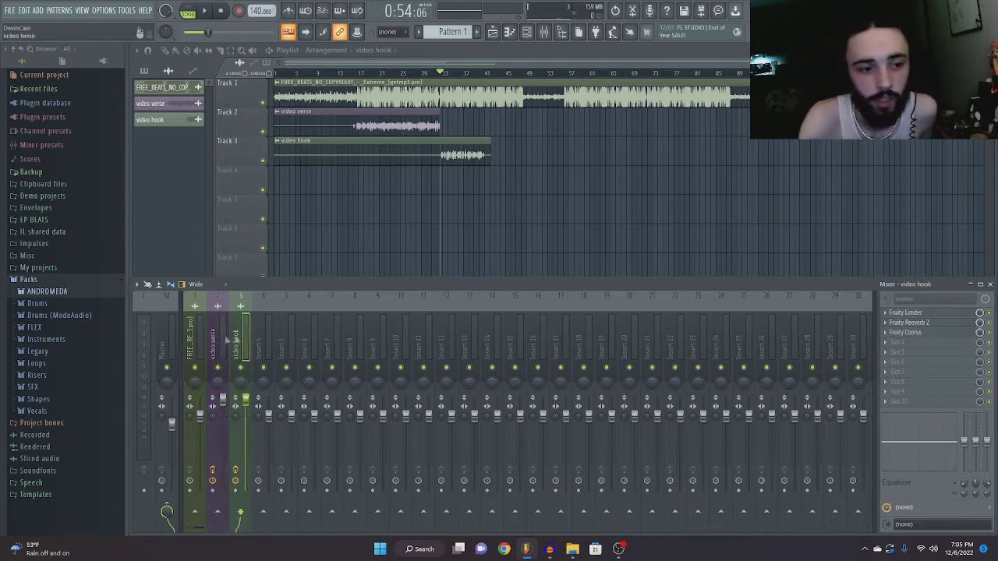
Step: Set the playback start just before the verse and listen through the verse and hook, then stop with the mixer open
key(F9)
click(350, 73)
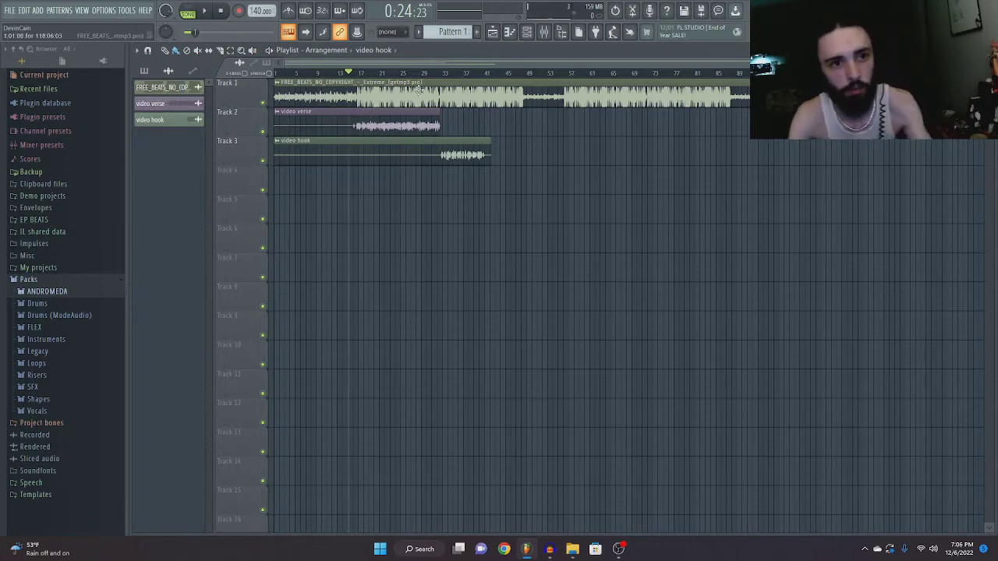
key(space)
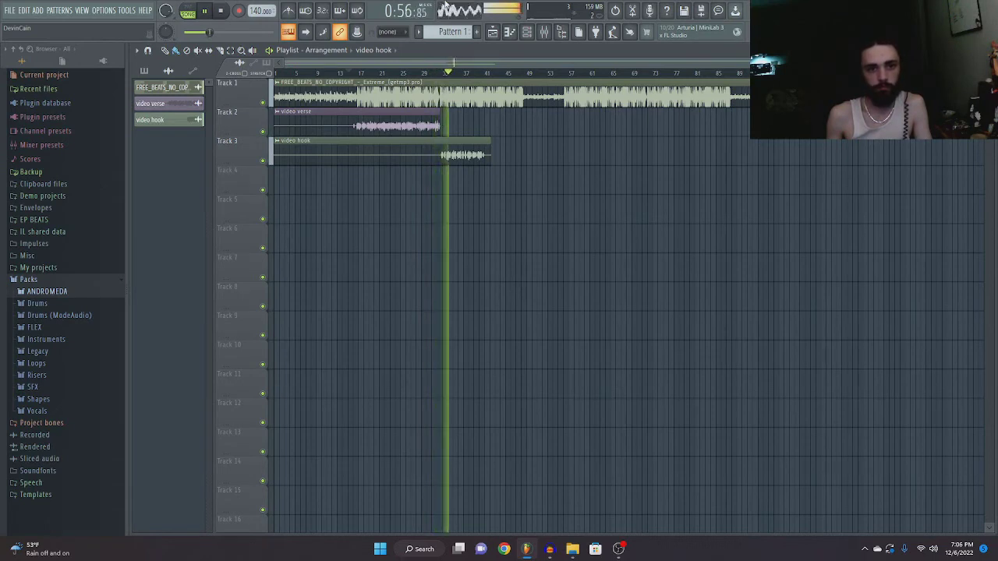
click(552, 33)
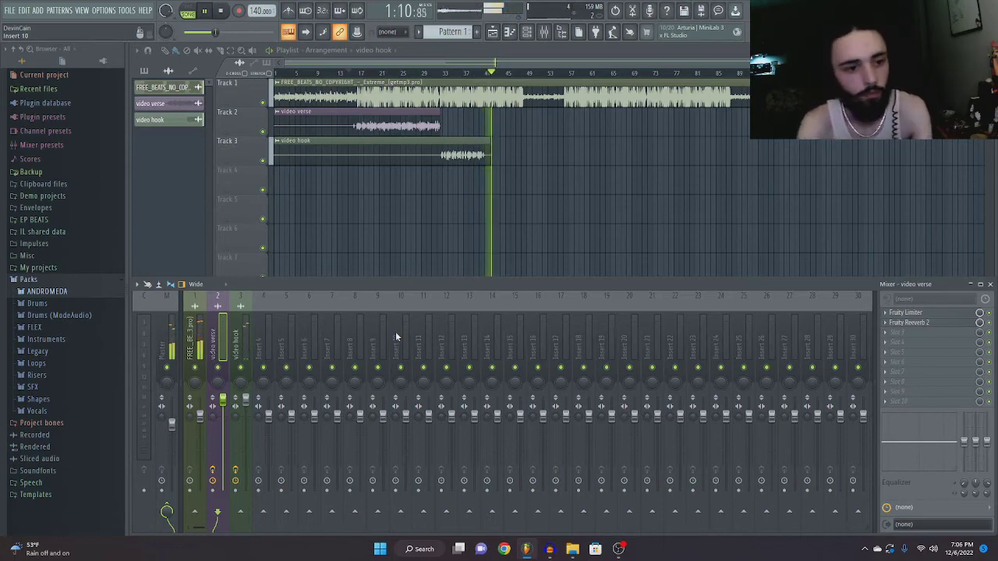
key(space)
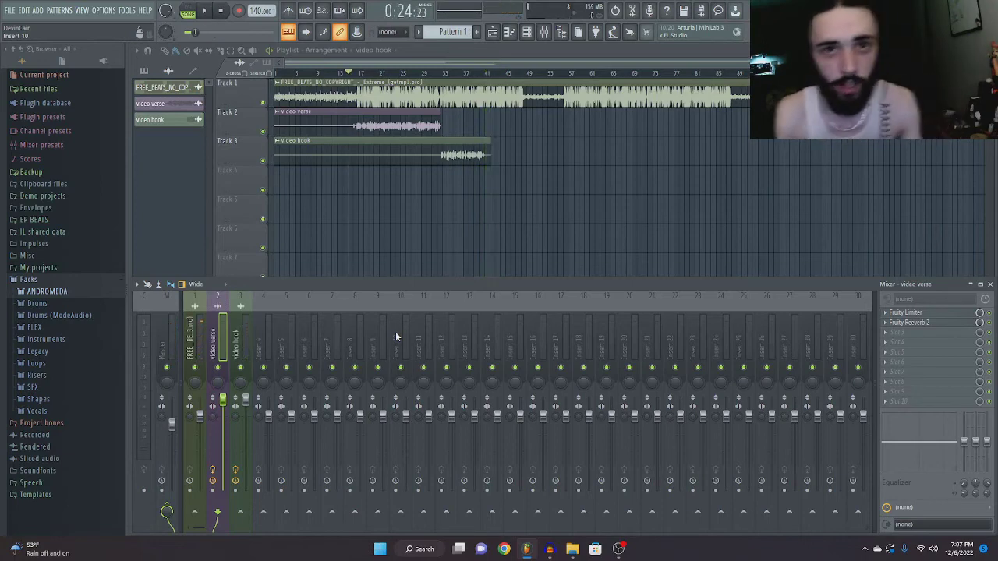